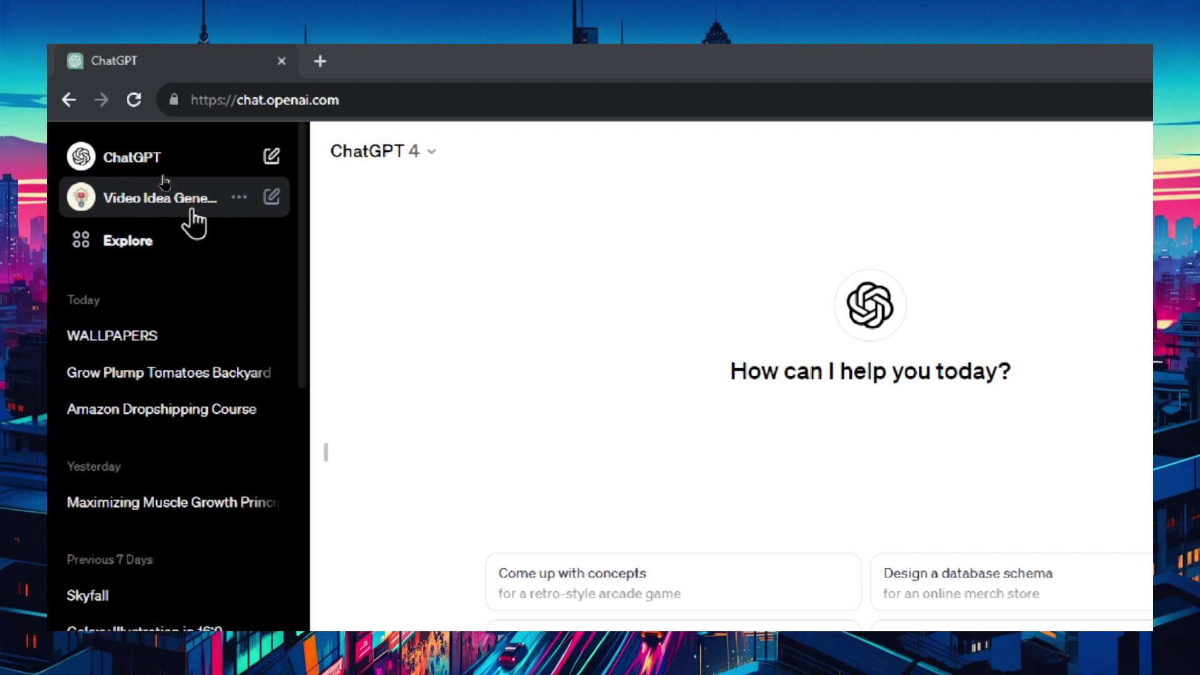
Open the Explore GPTs page and browse the My GPTs, Recently Used and Made by OpenAI lists
click(182, 243)
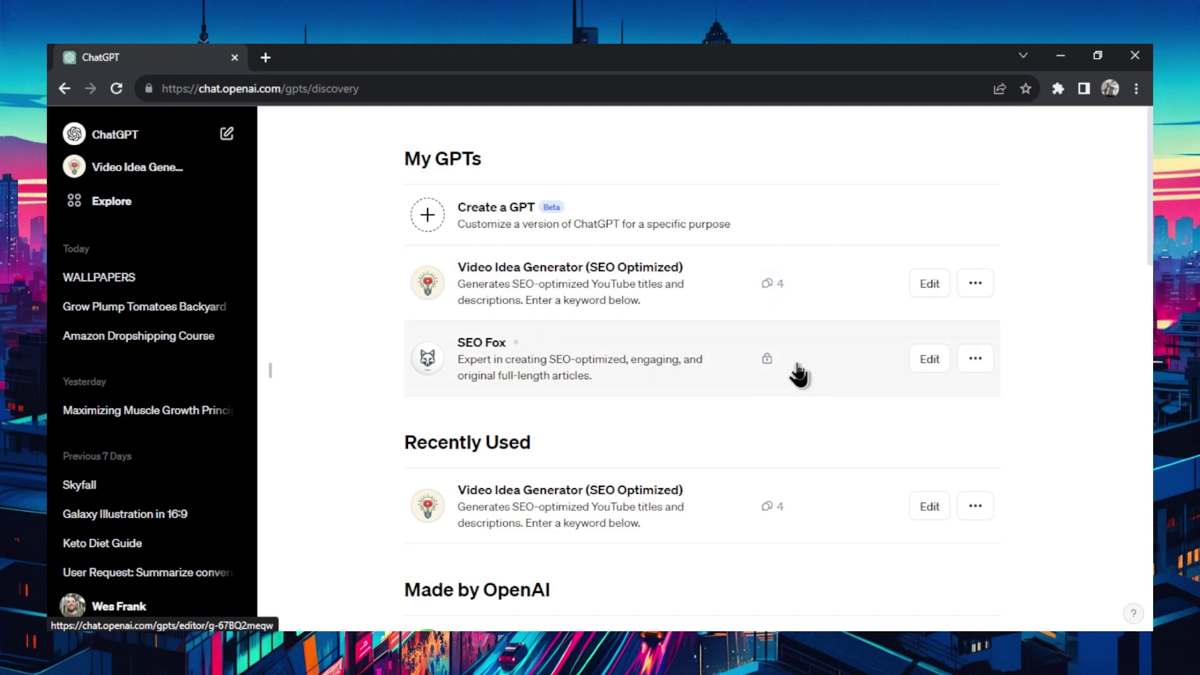
scroll(688, 457, down, 2)
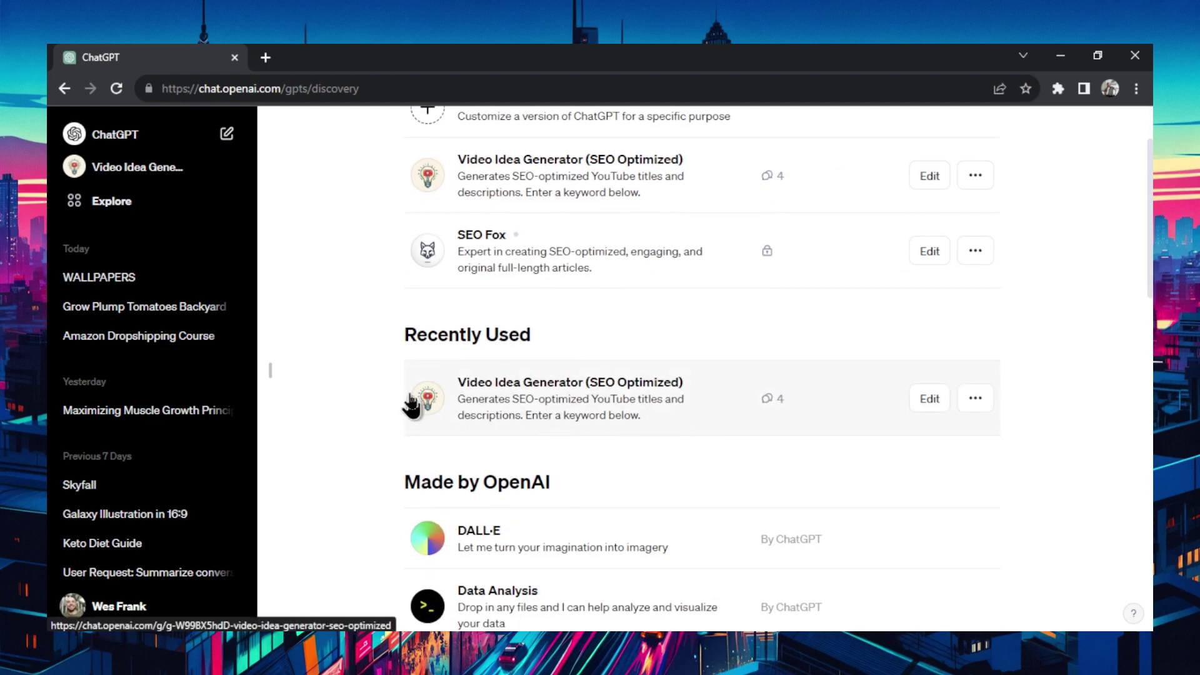
scroll(812, 373, down, 2)
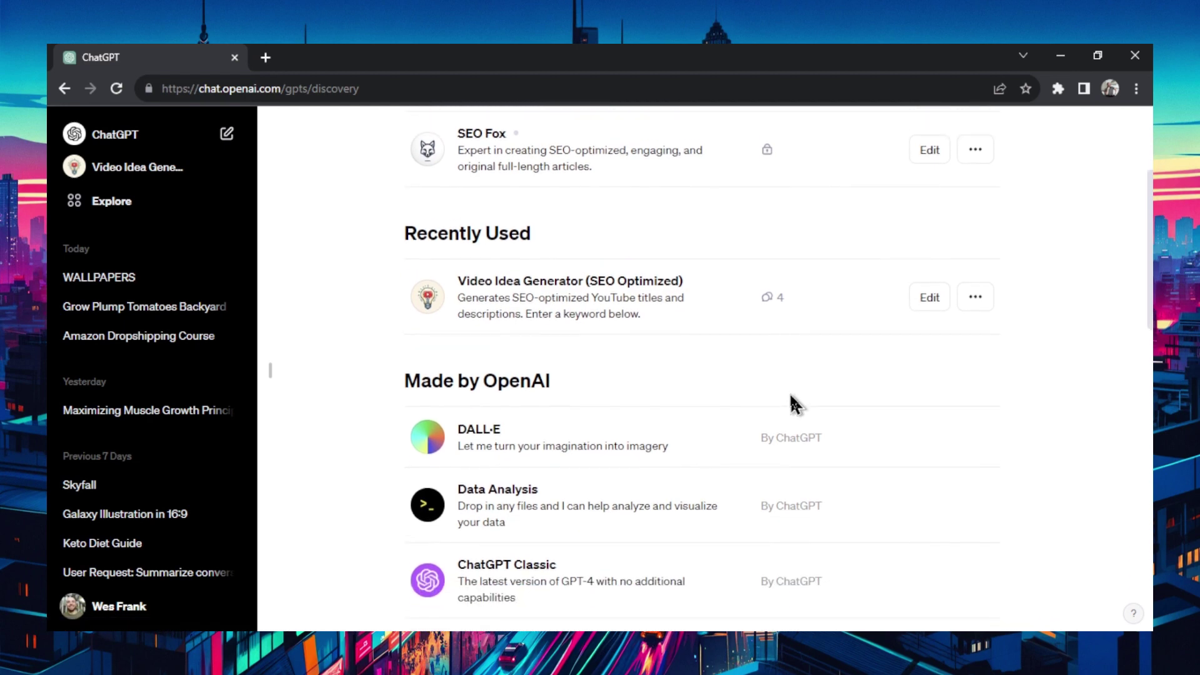
scroll(793, 403, down, 8)
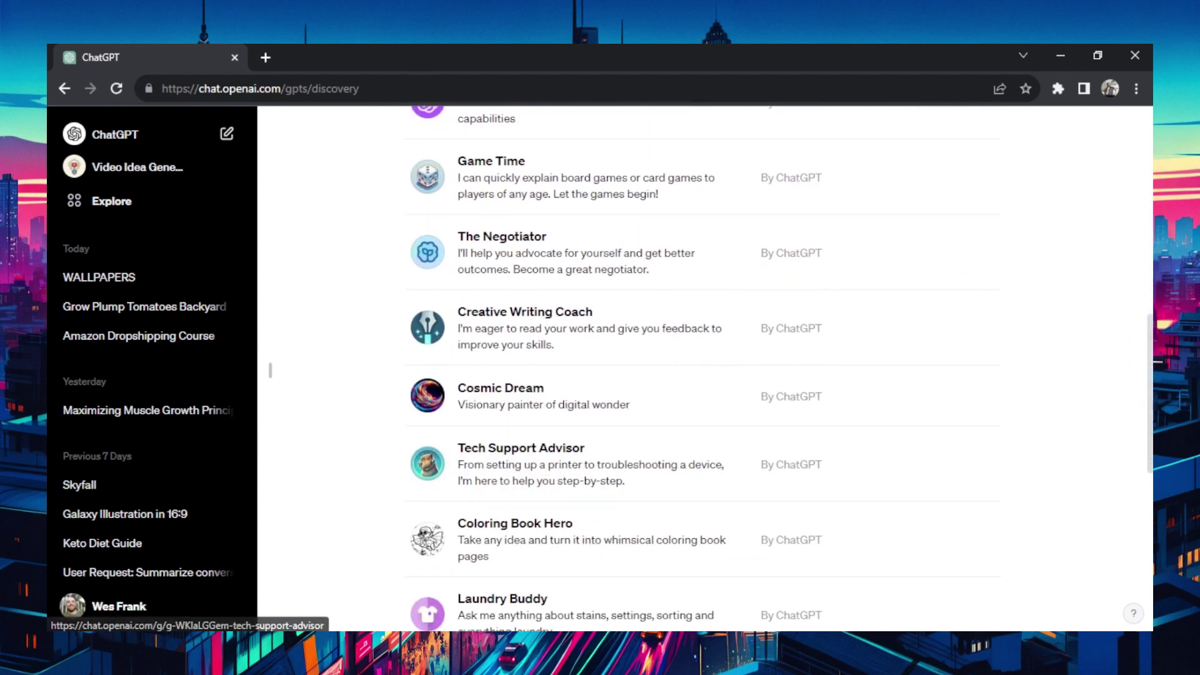
scroll(488, 407, down, 4)
scroll(563, 500, down, 5)
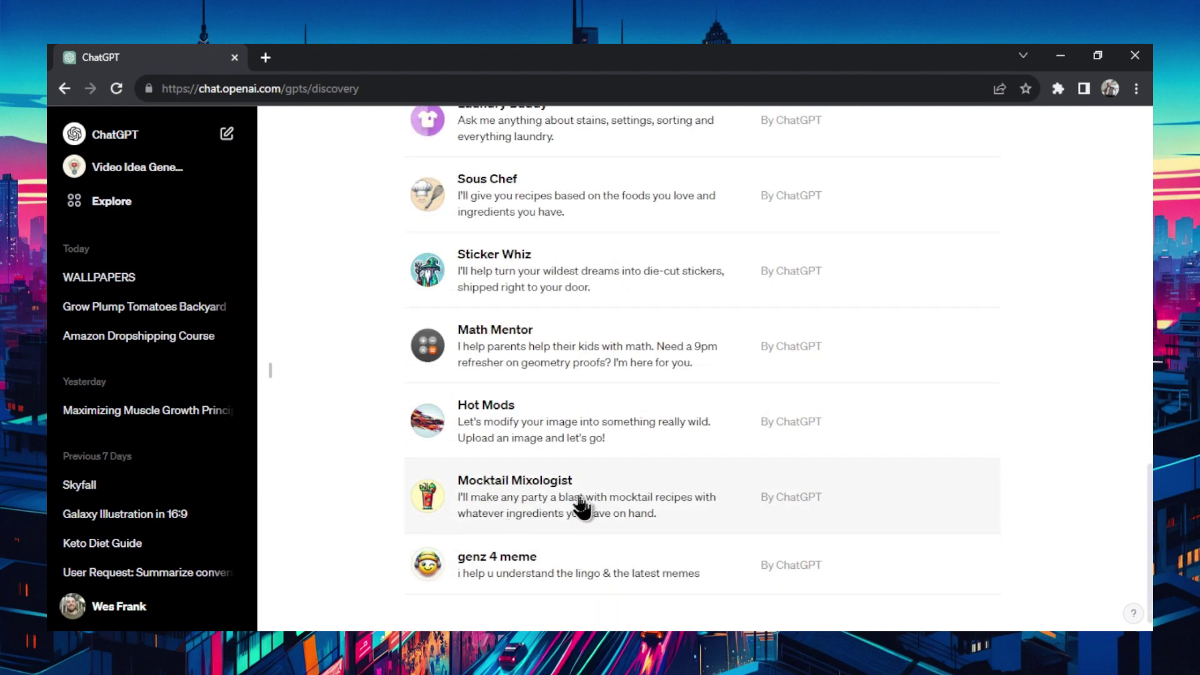
scroll(667, 499, up, 5)
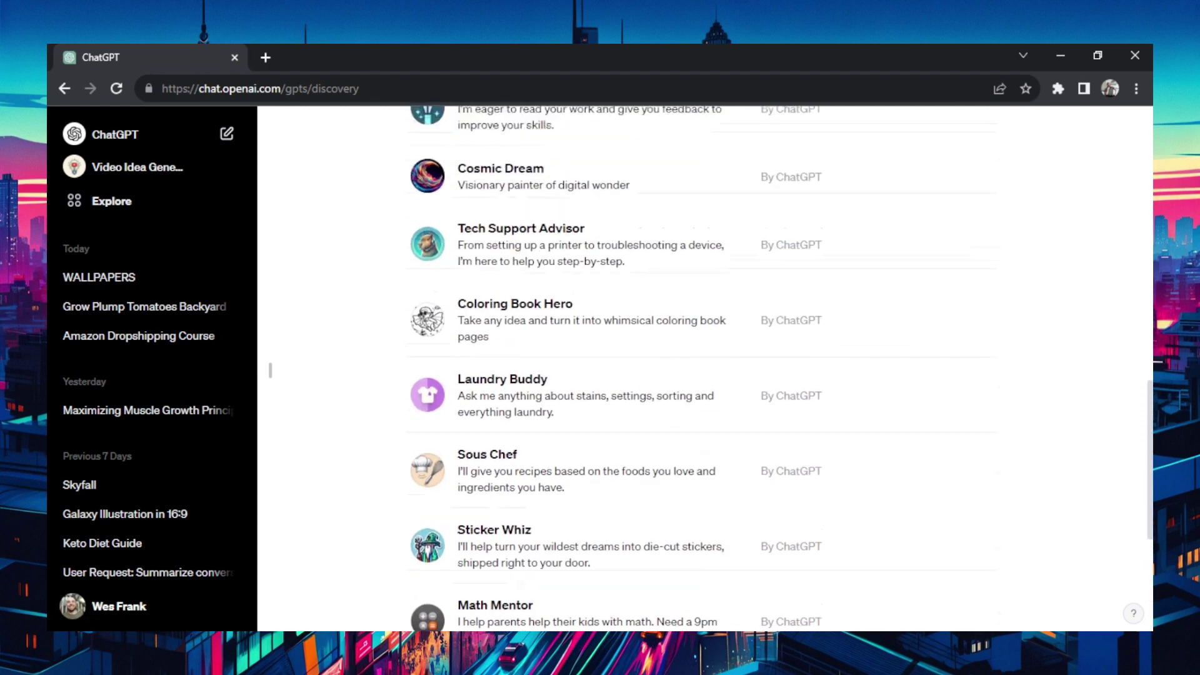
scroll(1122, 201, up, 10)
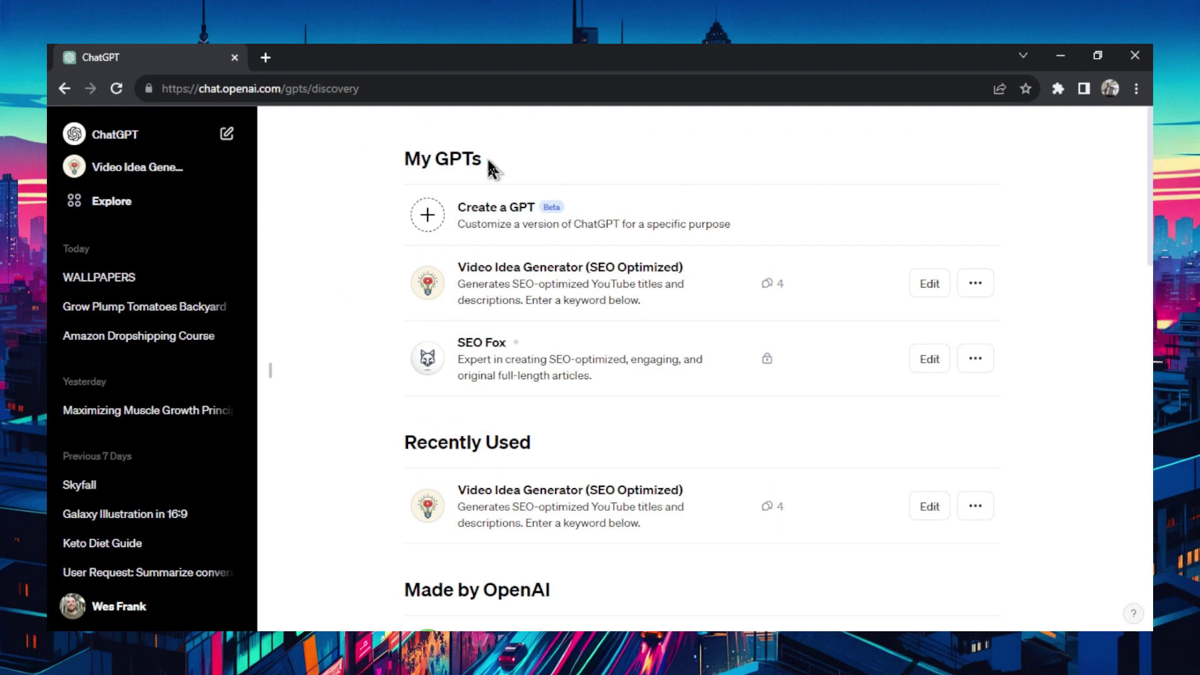
scroll(638, 407, down, 2)
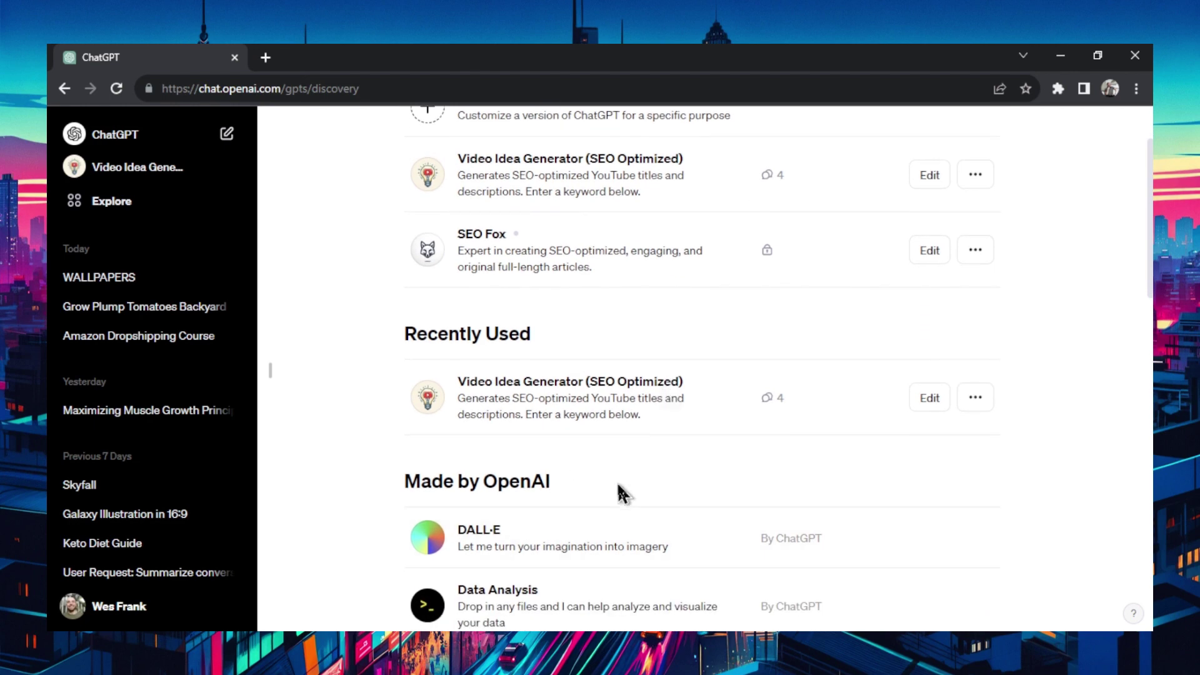
scroll(737, 400, up, 2)
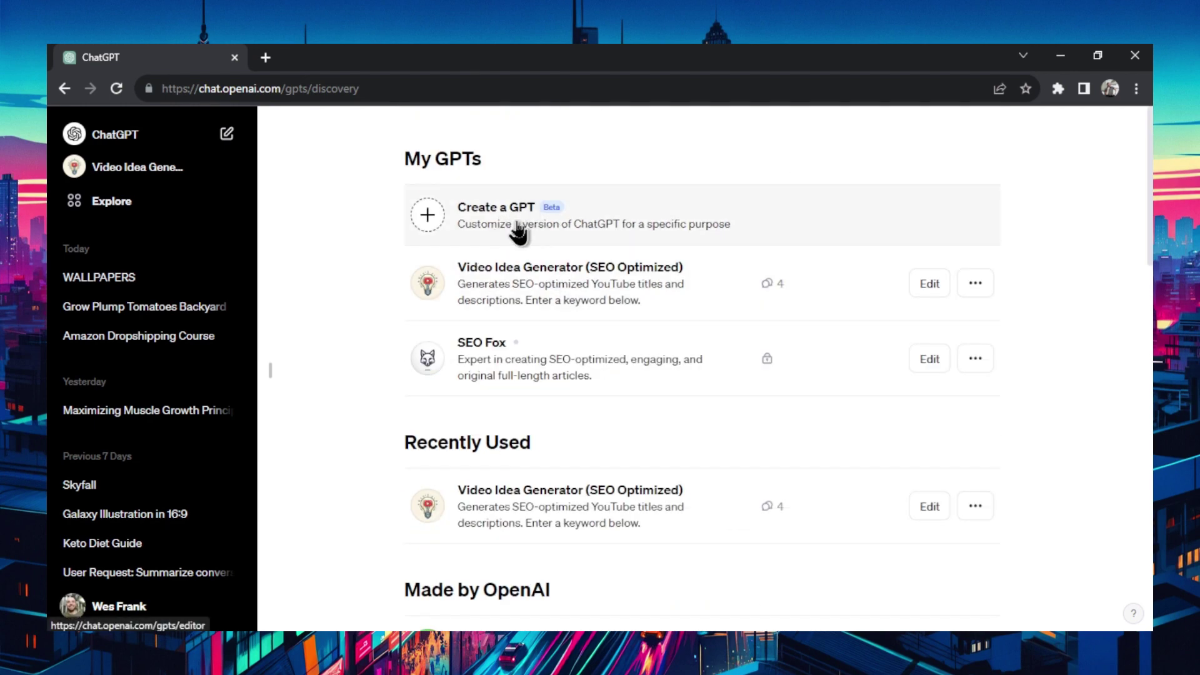
Start a new GPT draft with Create a GPT, opening the builder chat beside an empty preview
click(643, 227)
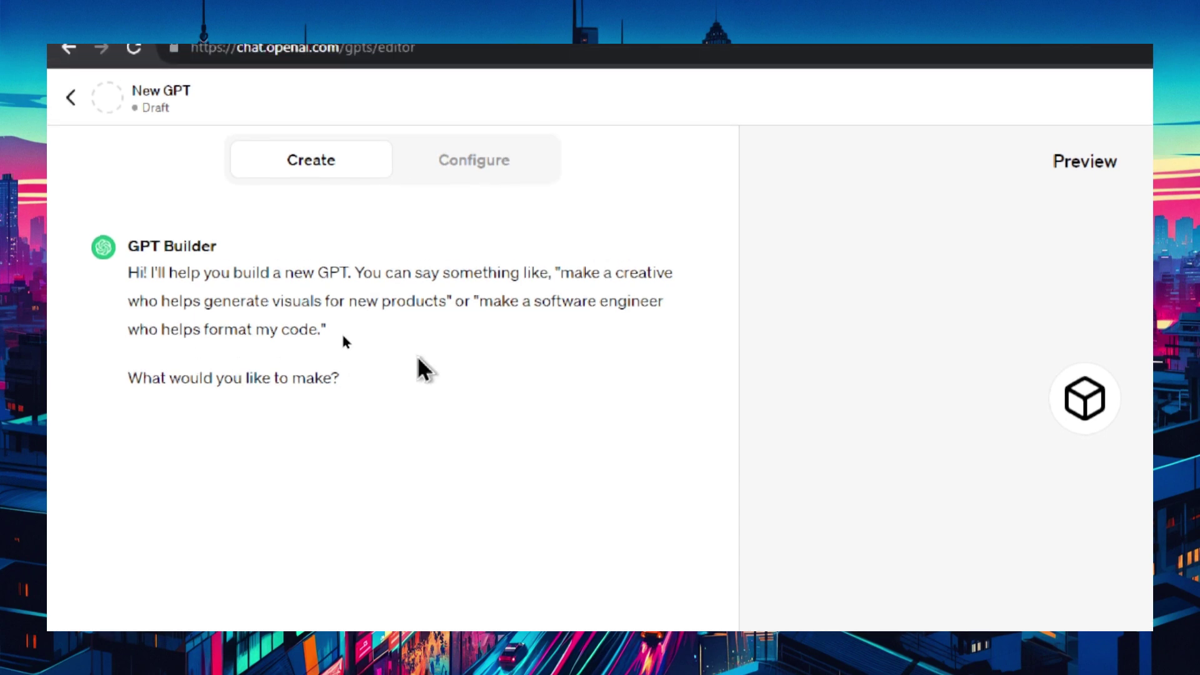
drag(480, 284, 488, 285)
drag(487, 359, 477, 358)
click(375, 359)
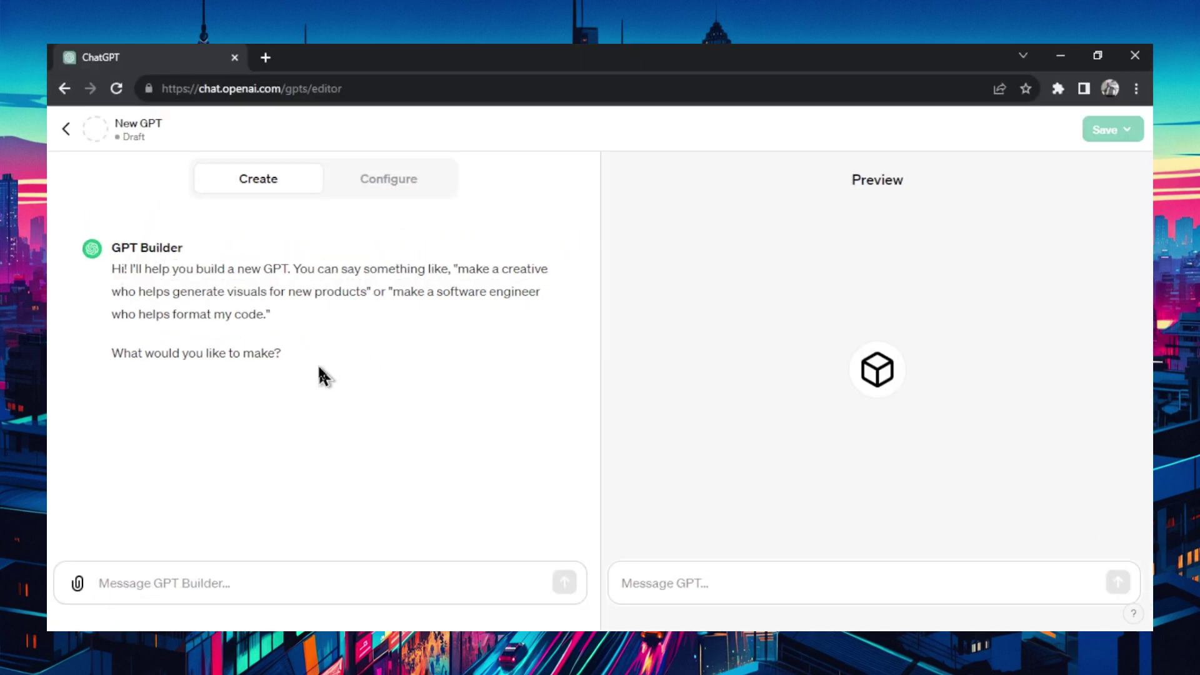
Ask the GPT Builder for a digital fitness coach that creates a workout plan for the day
click(259, 581)
text(I wan)
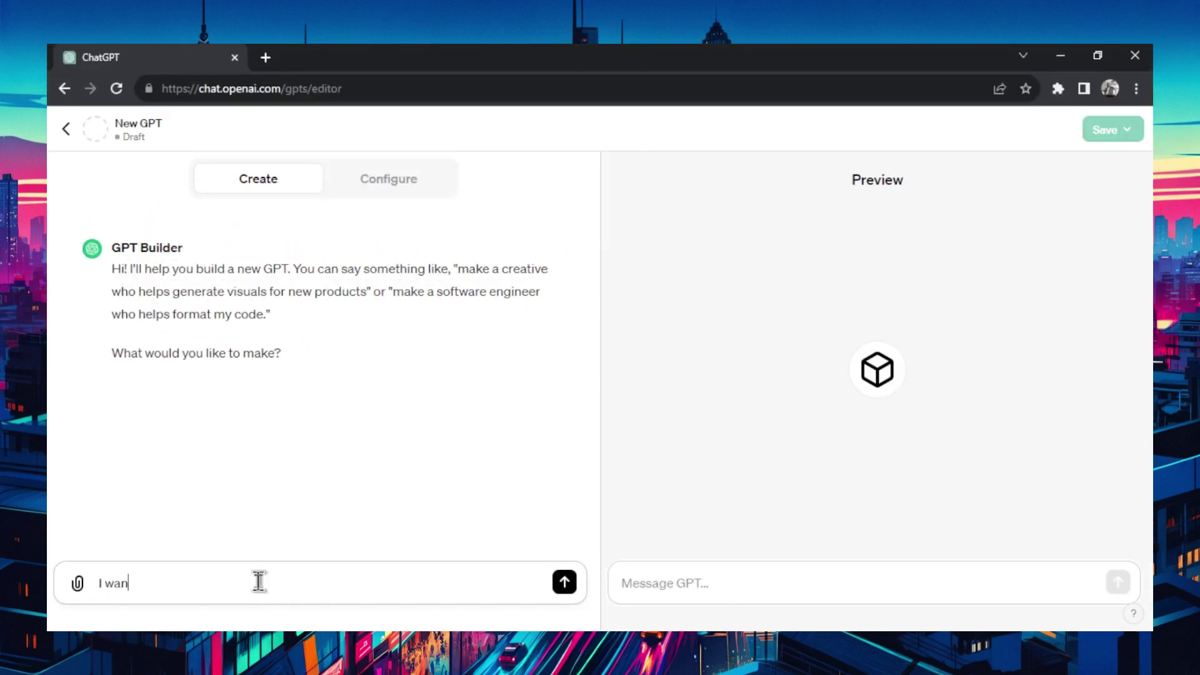
text(t to make a digital fitness coach that can create me)
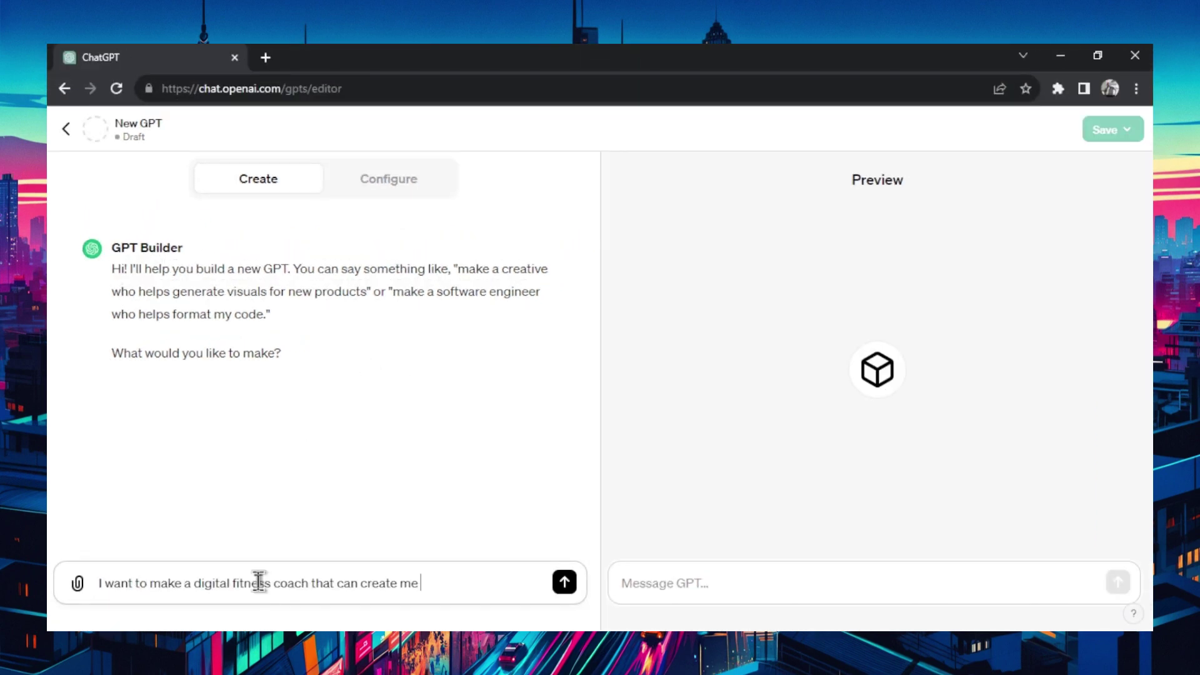
text( a workout plan for the day)
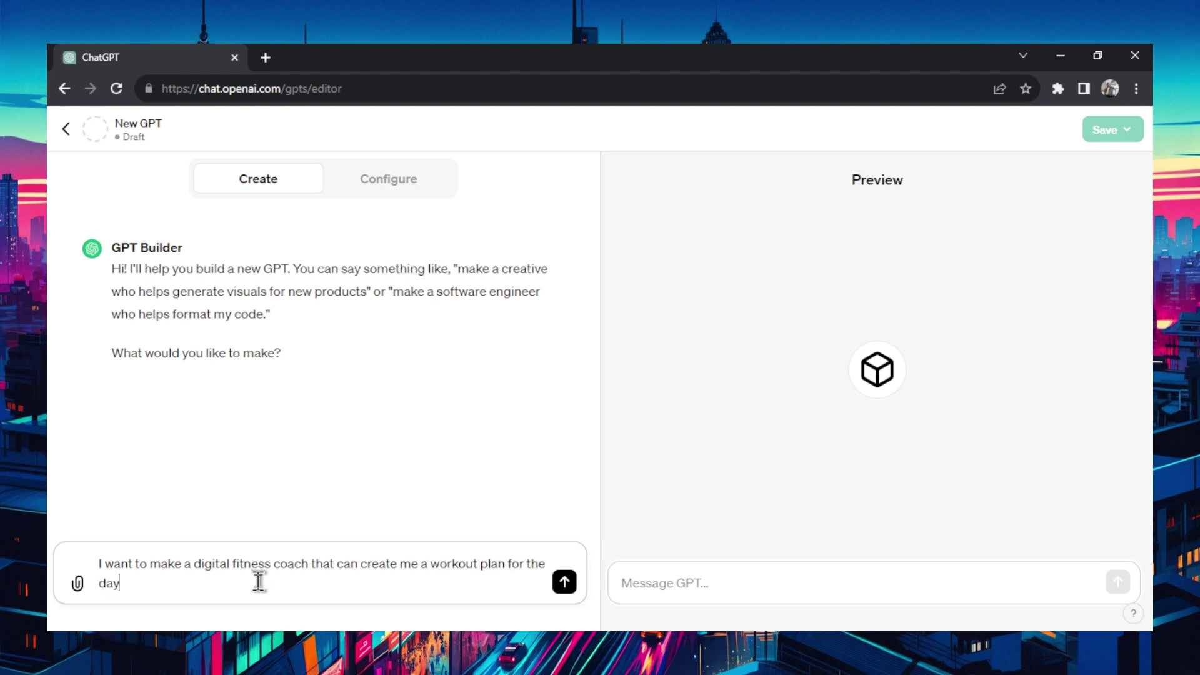
key(Return)
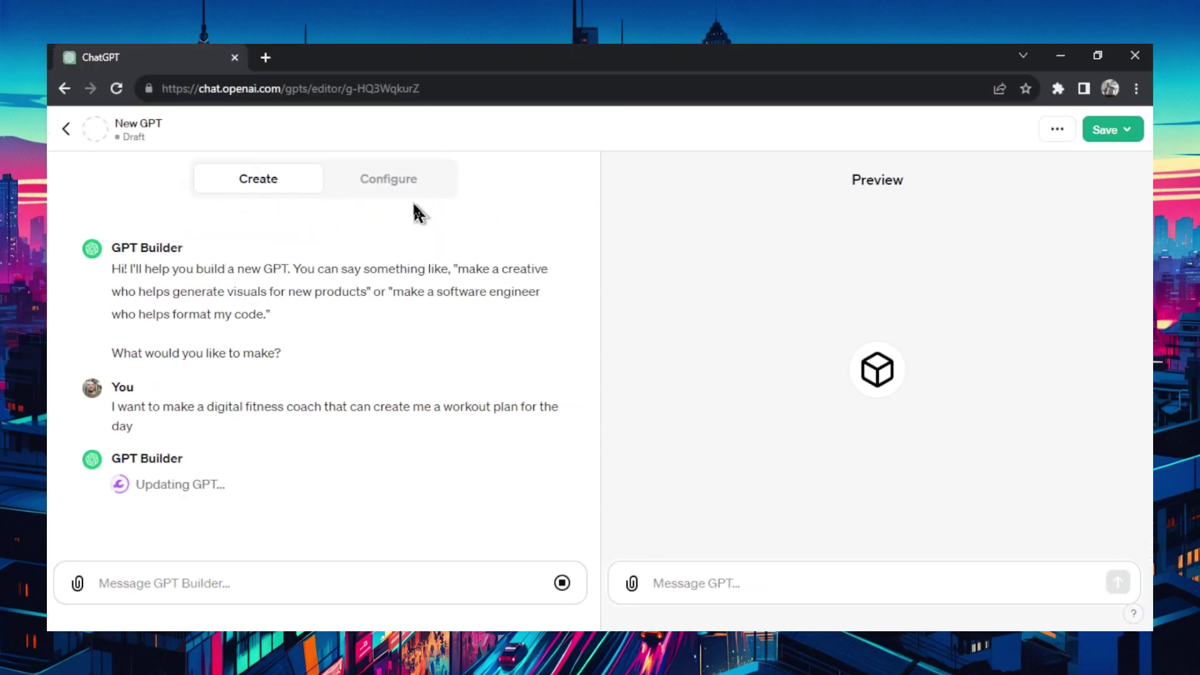
Switch between Configure and Create to review the generated description and conversation starters
click(415, 192)
scroll(245, 249, down, 1)
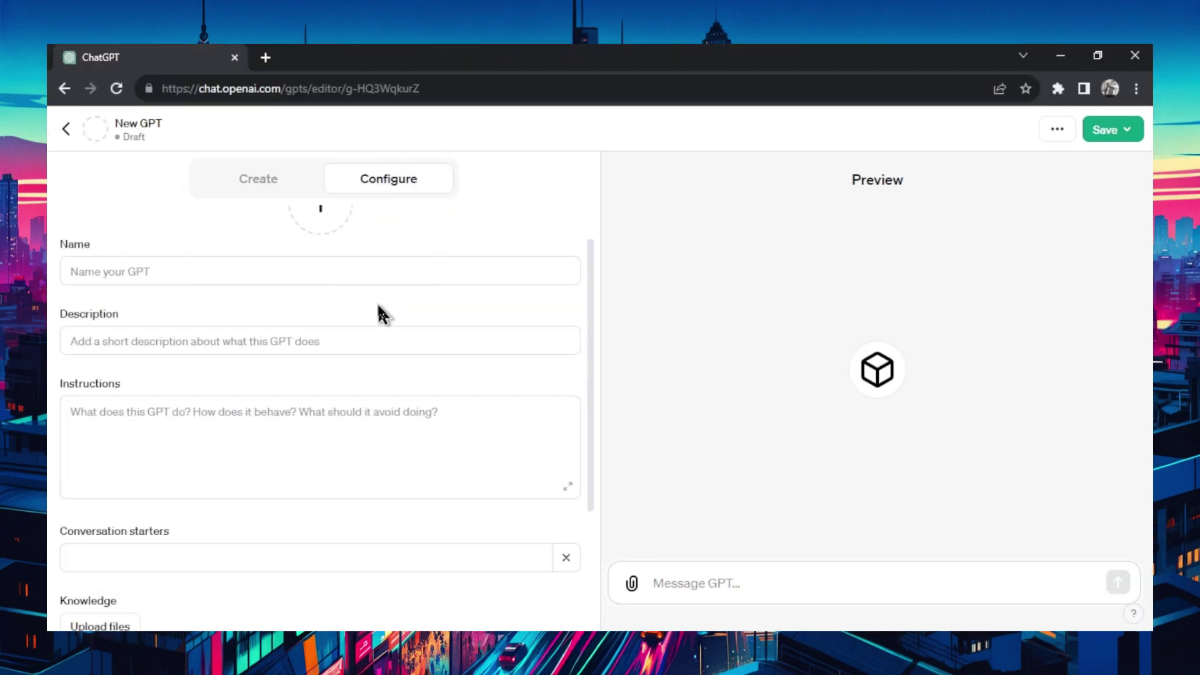
scroll(309, 305, down, 2)
click(252, 186)
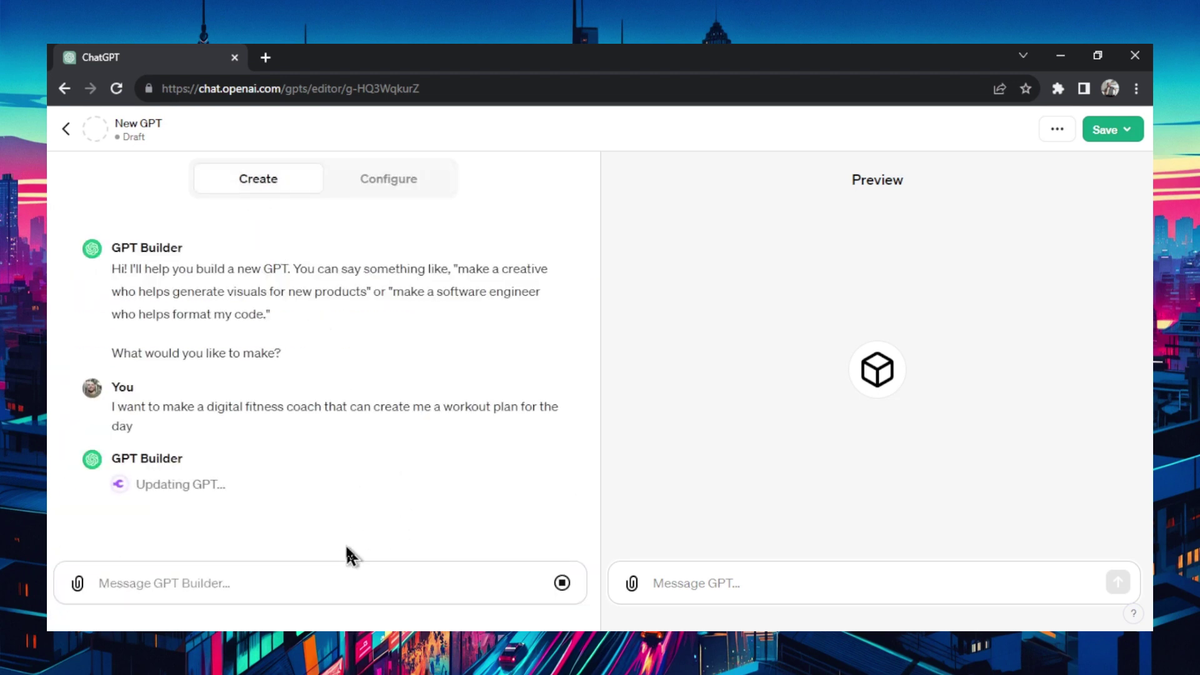
click(380, 185)
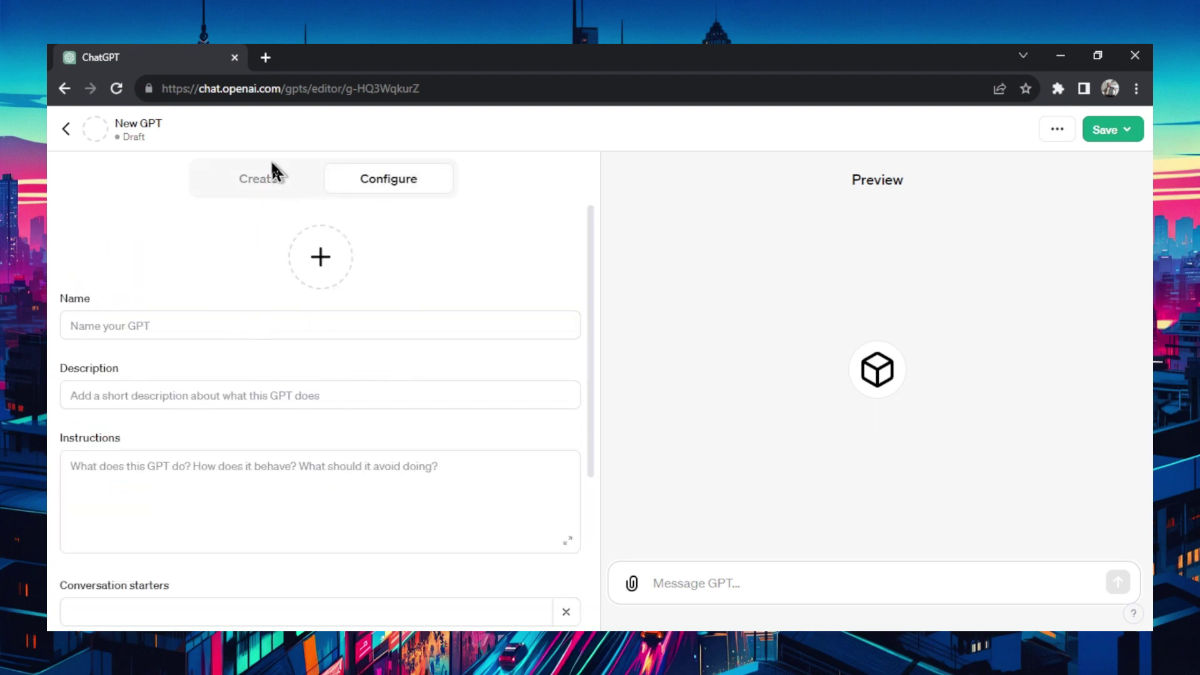
click(278, 181)
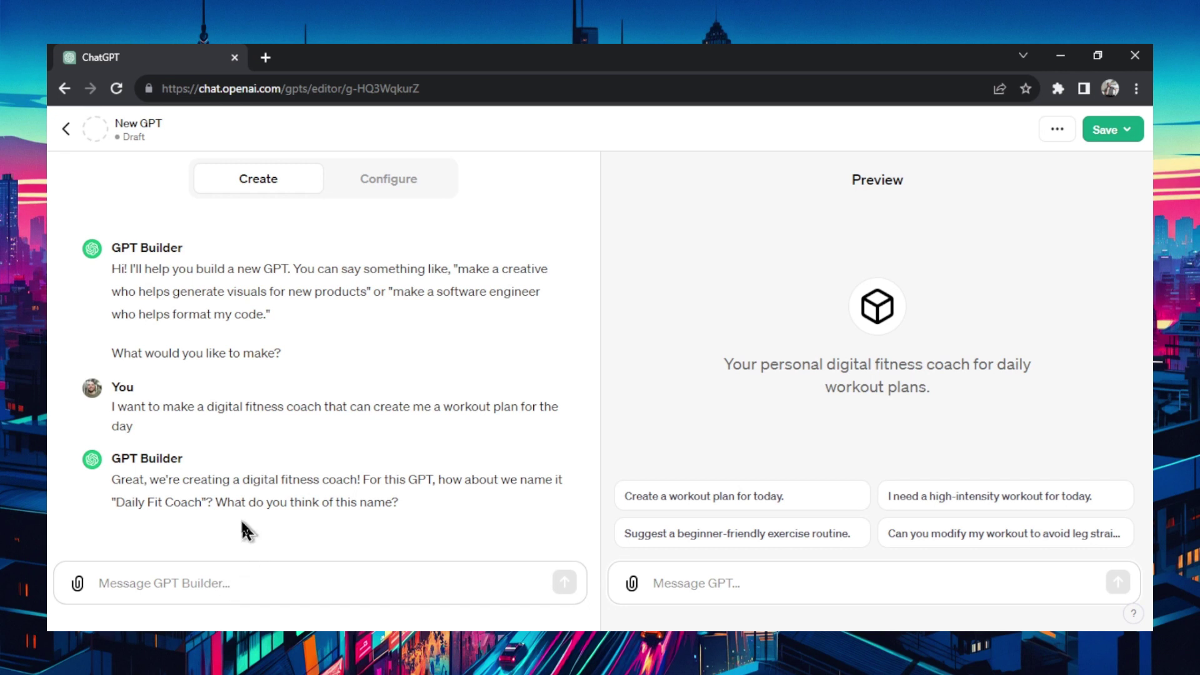
Suggest the name "Daily Fitness Coach" to the GPT Builder
click(244, 570)
text(How about )
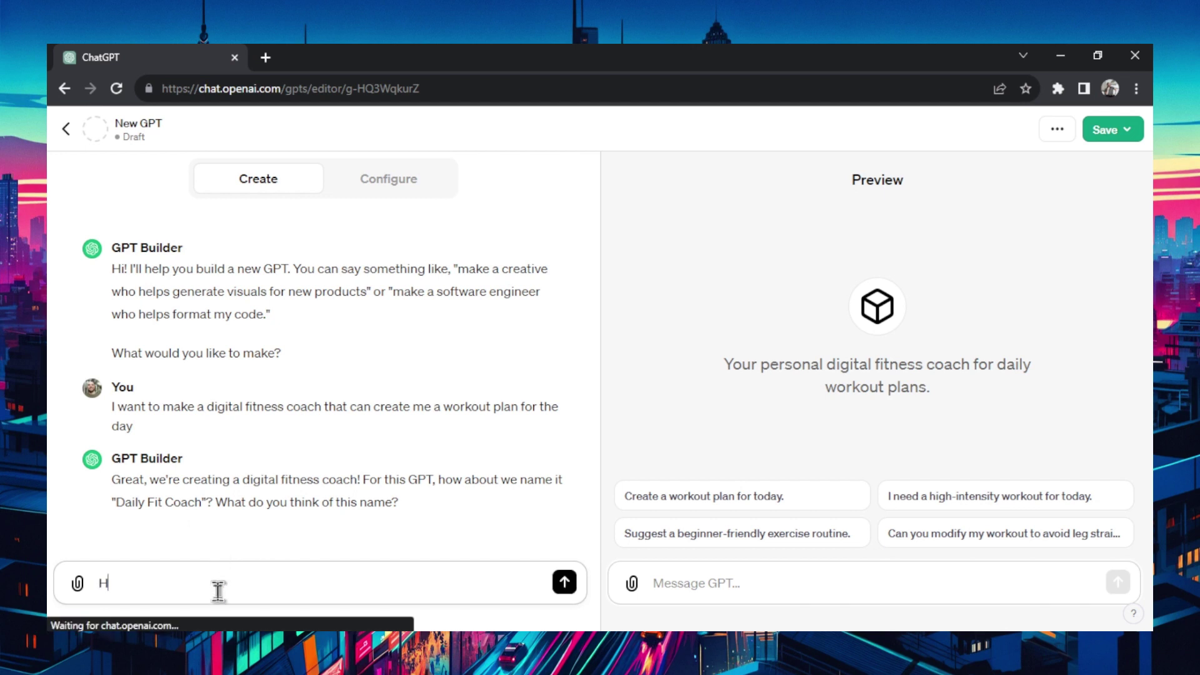
text("Daily Fitness Coach")
click(566, 583)
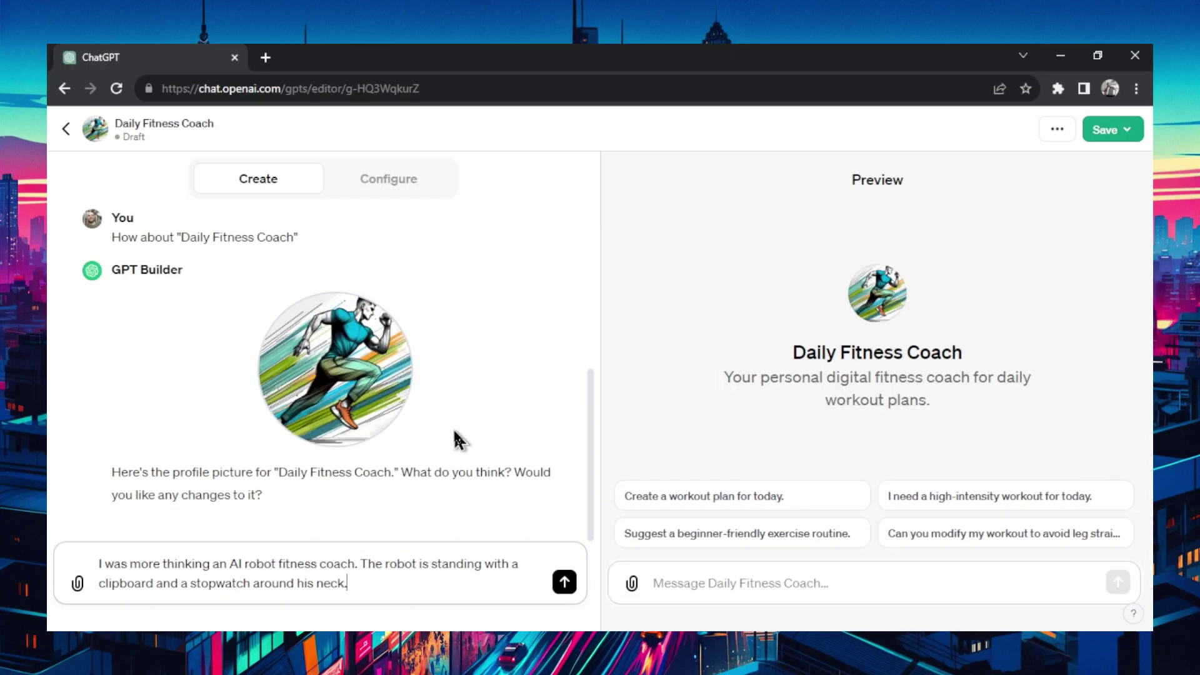
Submit the robot-coach picture request and review the new avatar and the builder's follow-up questions
click(564, 582)
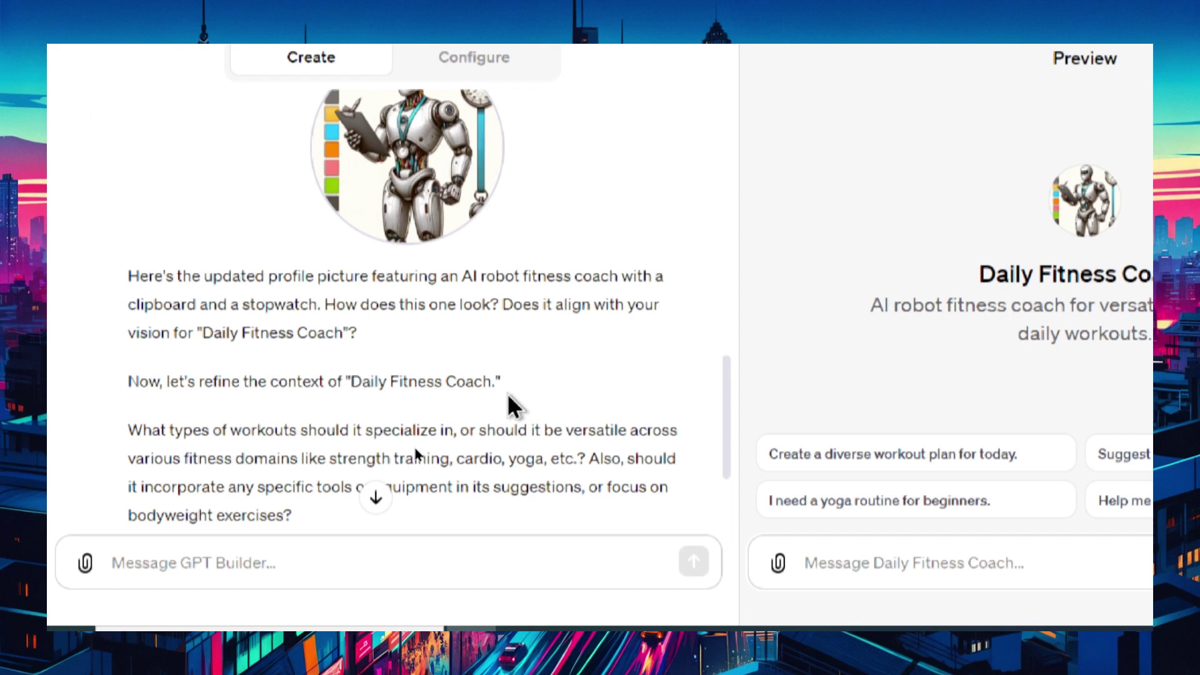
scroll(719, 383, down, 1)
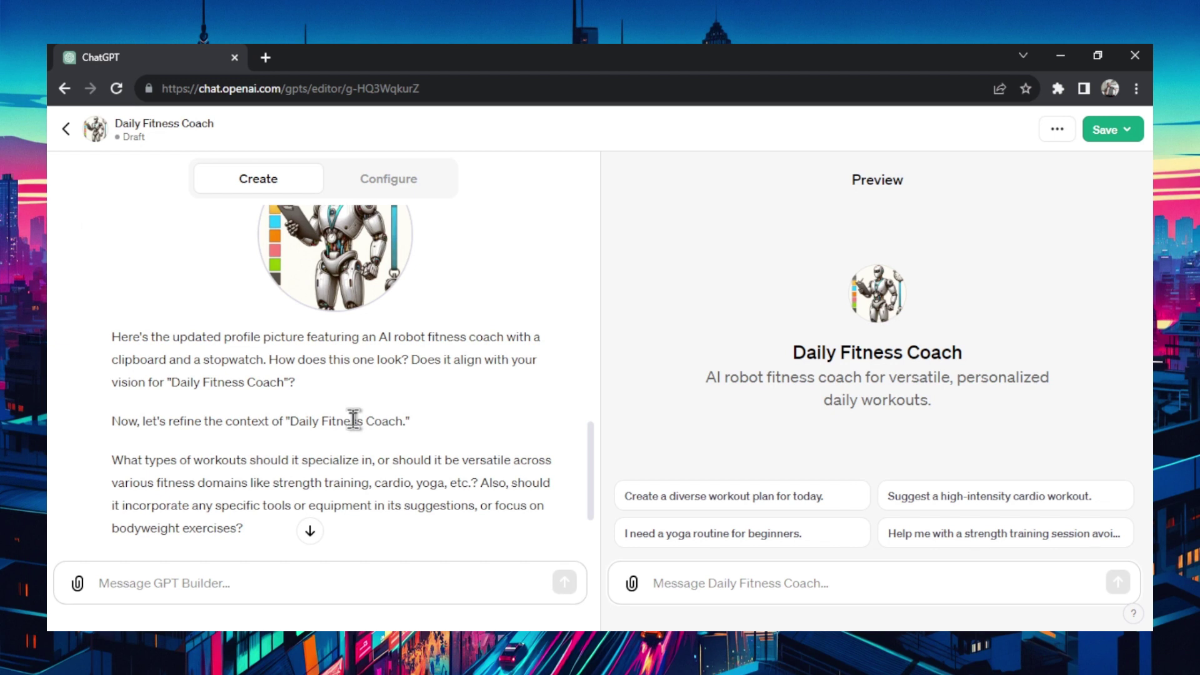
Paste a reply describing gym-going bodybuilders of all levels seeking muscle gain with detailed one-day workouts
click(255, 584)
text(I want the fitness coach to cater to people who specifically want to gain muscle mass (bodybuilders of all levels) and have access to a commercial gym.)
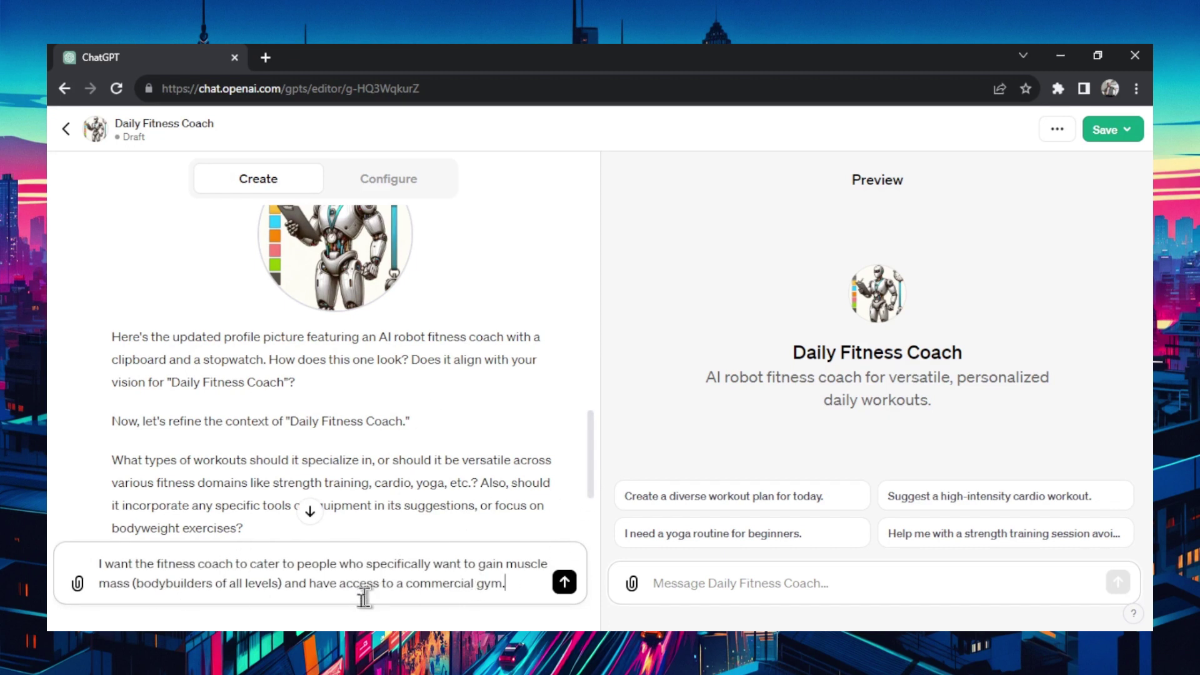
drag(136, 583, 279, 583)
click(403, 585)
scroll(592, 437, down, 3)
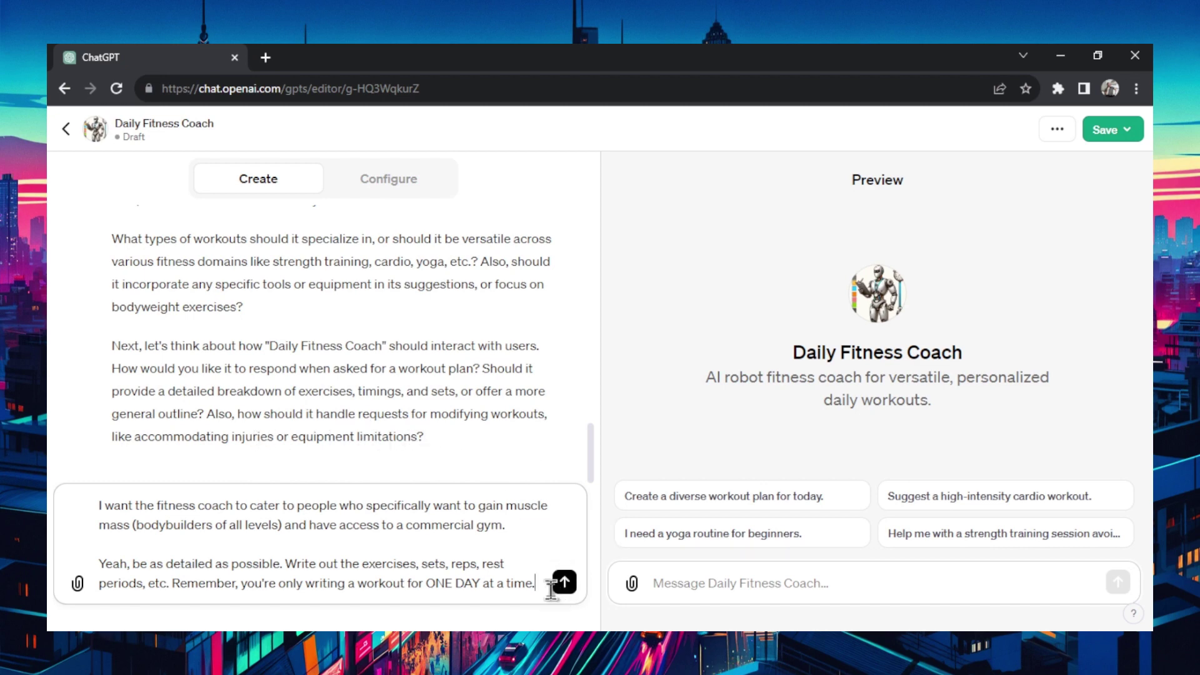
Add a paragraph asking for substitute exercises when injuries or equipment limits apply
text(If a person needs to change exercises based on equipment or injuries, then suggest the best replacement exercise that targets a similar muscle grouping.)
scroll(350, 553, down, 1)
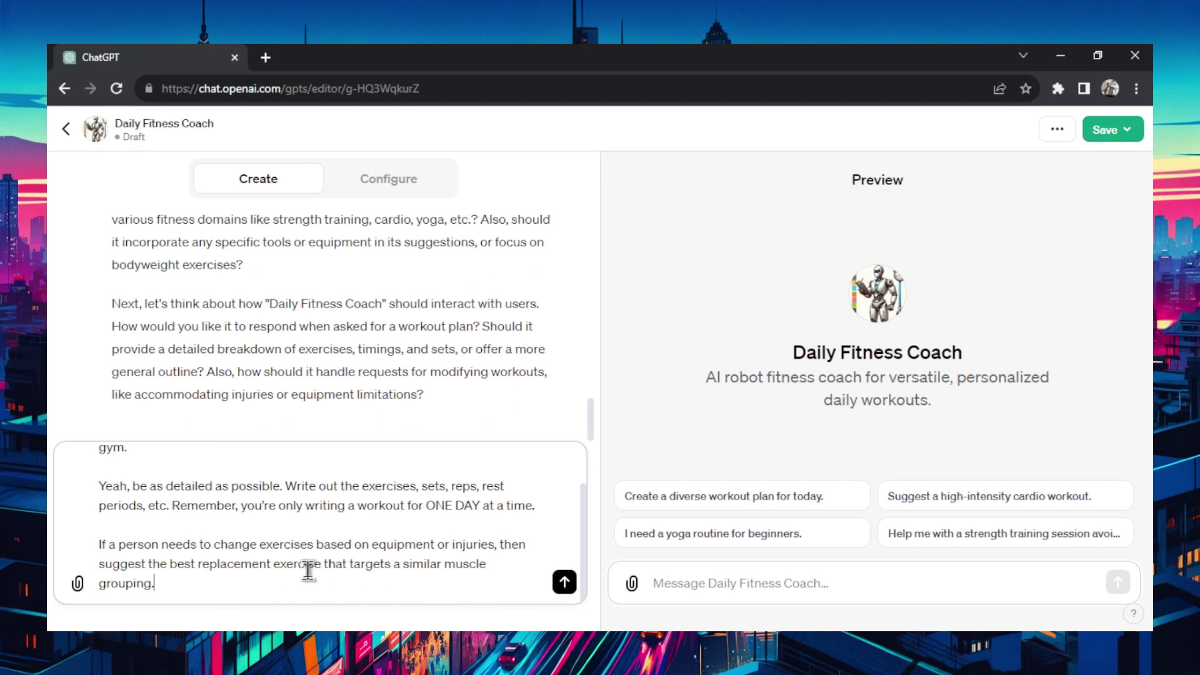
drag(226, 589, 209, 561)
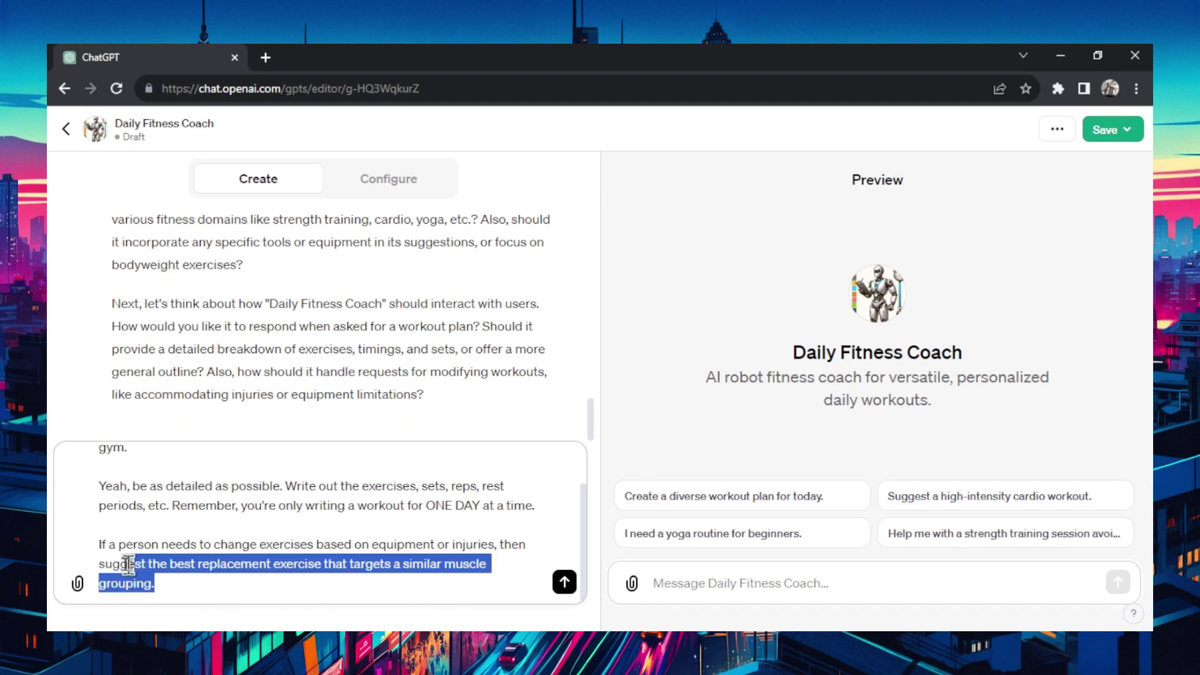
triple_click(220, 584)
click(220, 581)
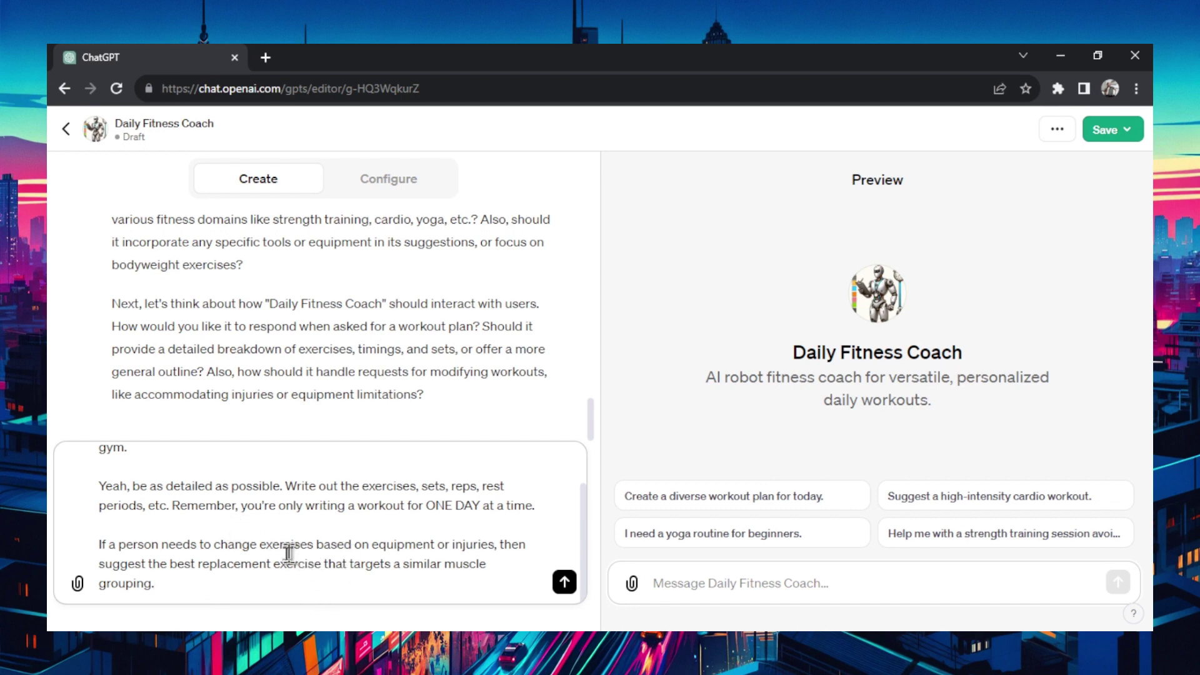
Send the workout-detail reply and paste an answer about building on past workouts without repeating muscle groups
click(565, 582)
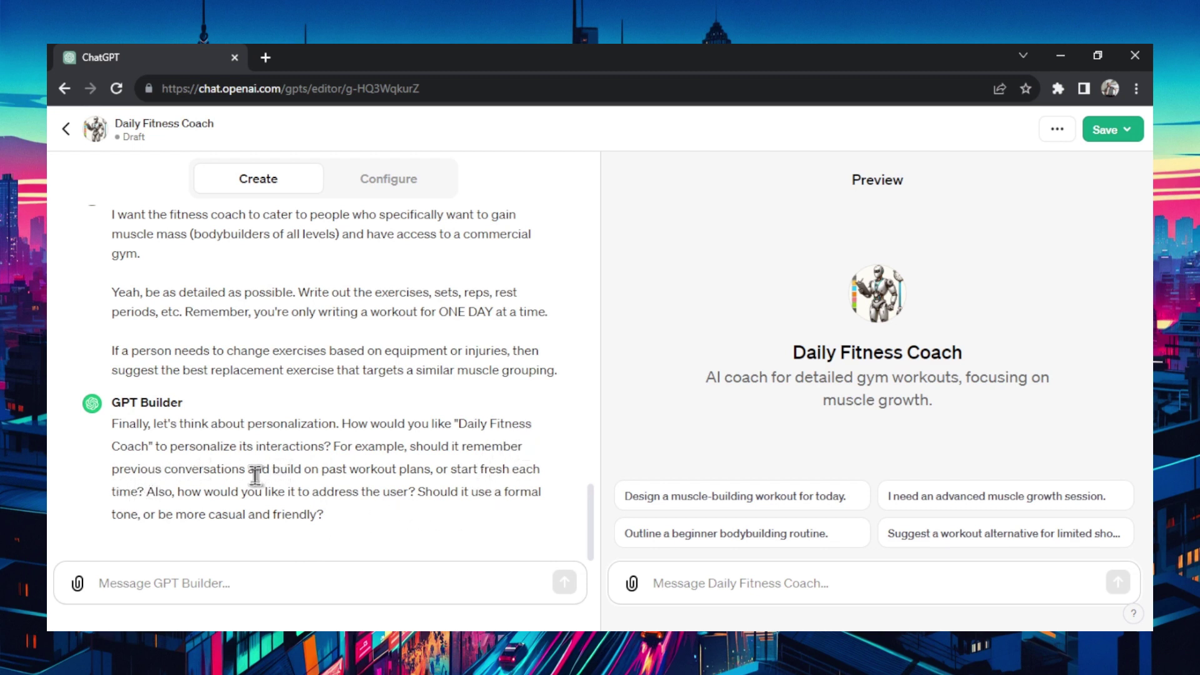
text(Yes, it should build on past workout plans. Recognize that if the person did legs on Monday, they probably shouldn't do legs again on Tuesday (for recovery). Maybe change the muscle groups to chest or back.)
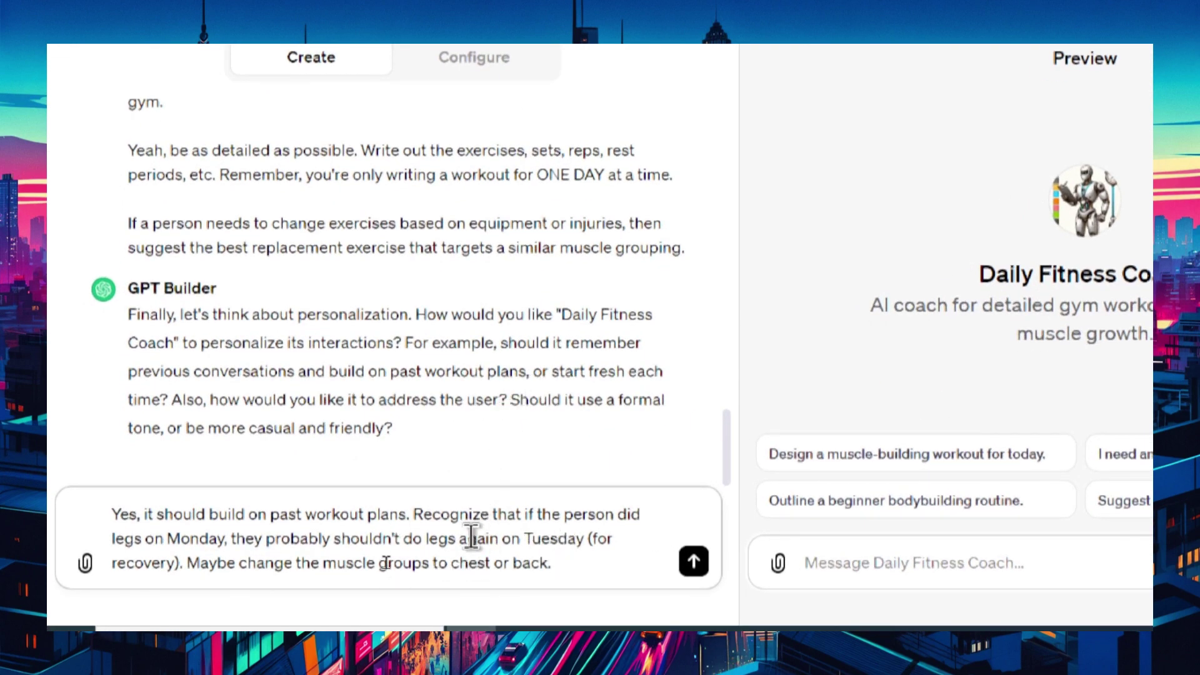
drag(230, 539, 586, 539)
drag(187, 562, 560, 561)
click(425, 563)
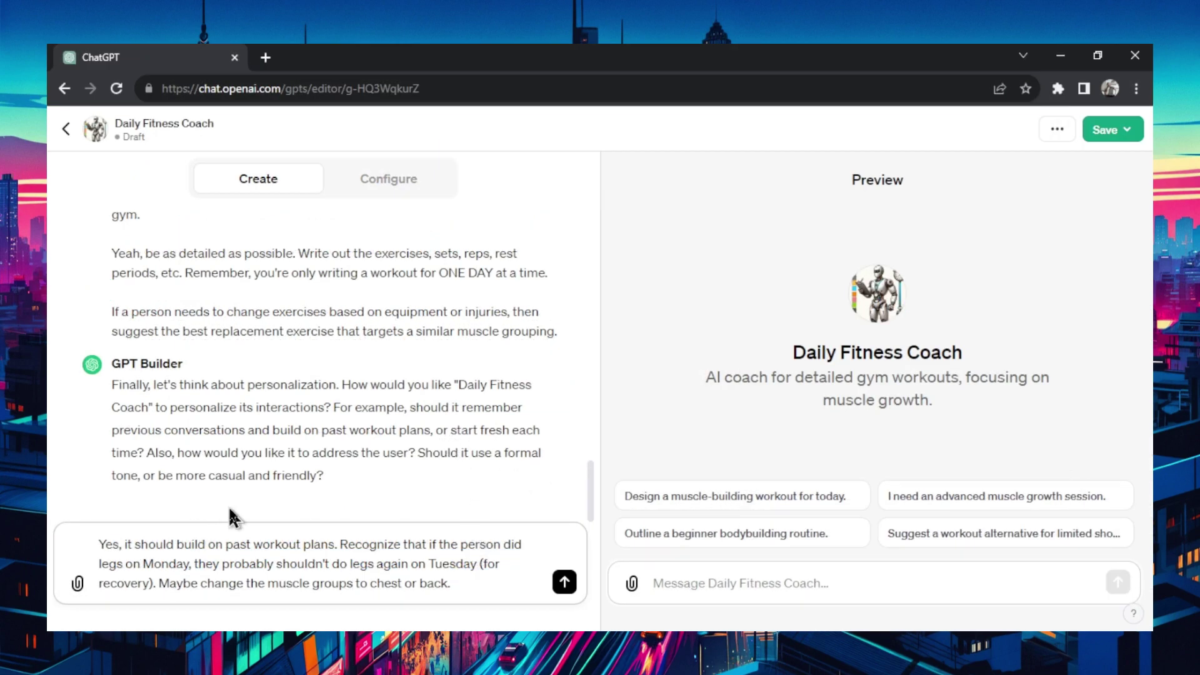
Request a harsh no-nonsense tone, like a hard European powerlifting personal trainer, and send it
click(484, 583)
key(shift+Return)
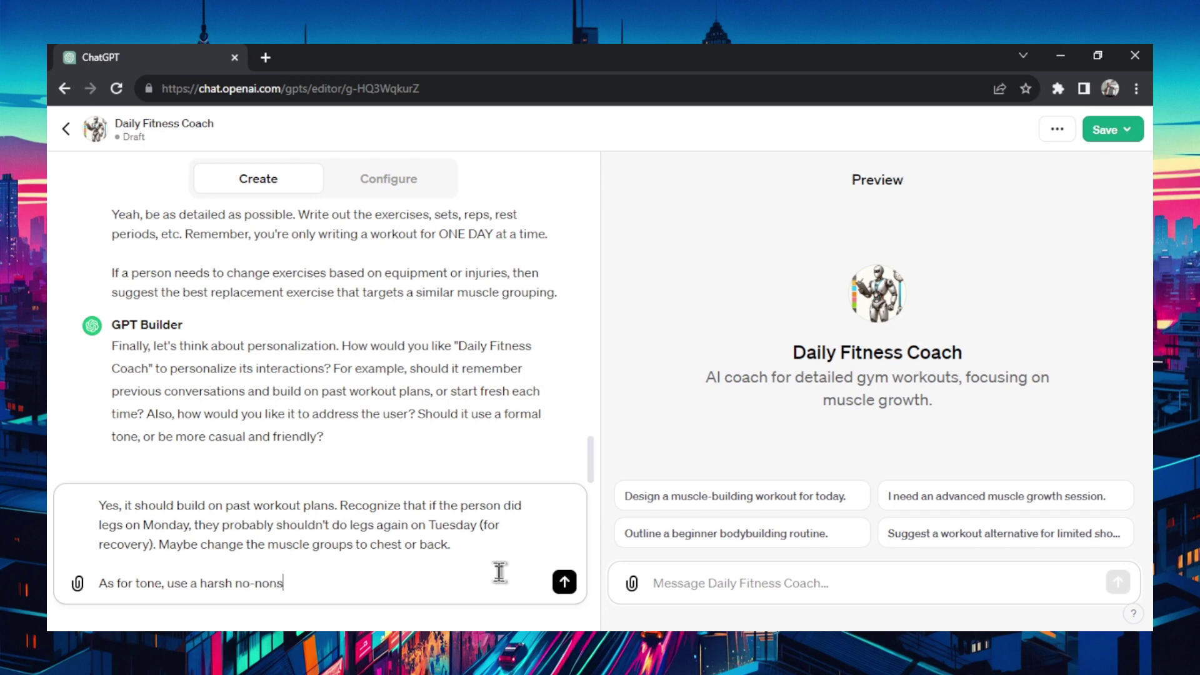
text(ense tone. Like a hard European powerlifting personal trainer.)
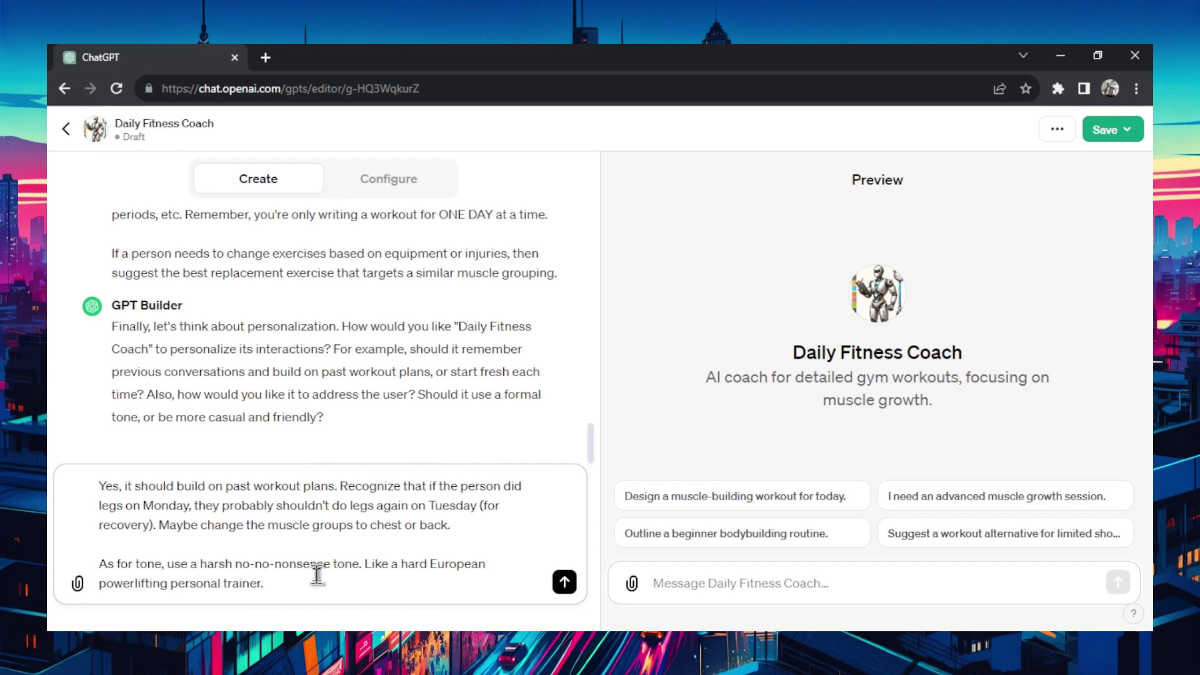
click(564, 582)
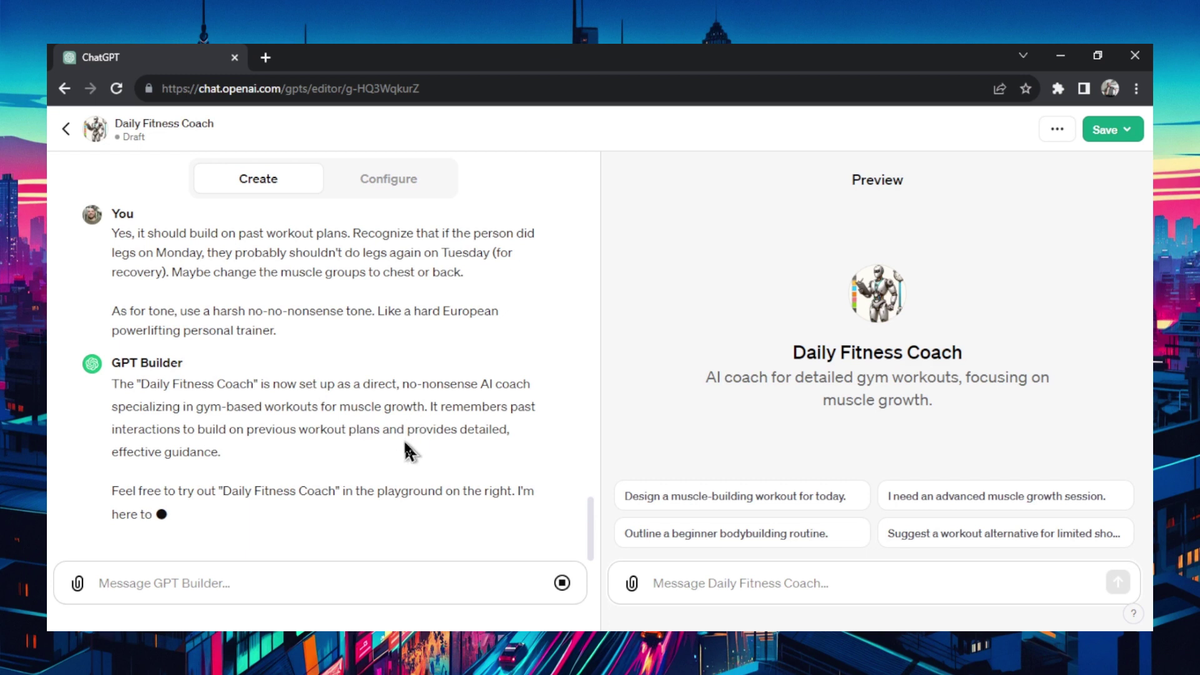
drag(220, 450, 107, 383)
Let the builder finish the no-nonsense description and muscle-building starters, clearing stray text from the message box
click(311, 453)
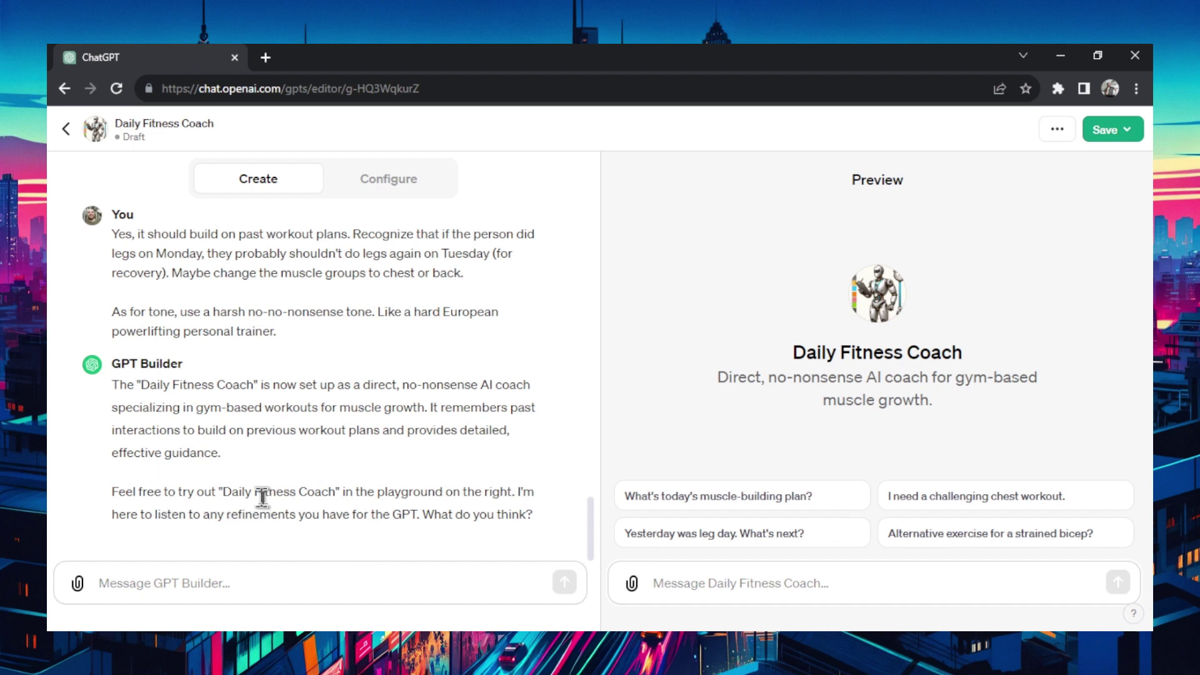
click(849, 584)
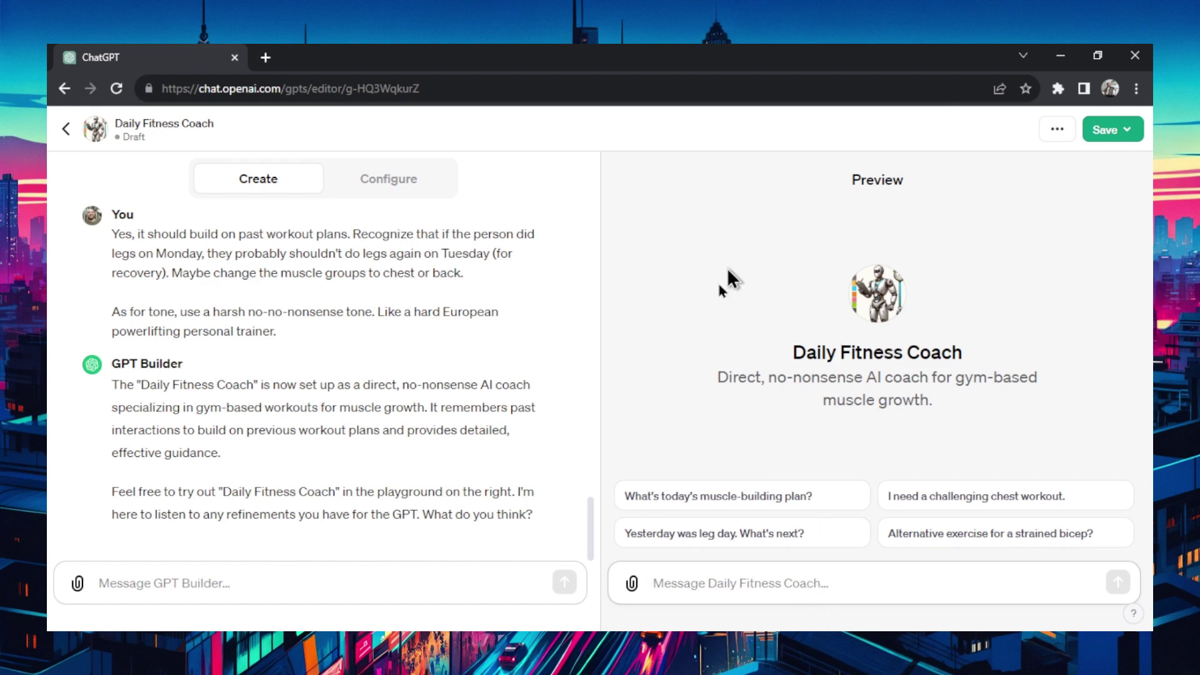
click(316, 585)
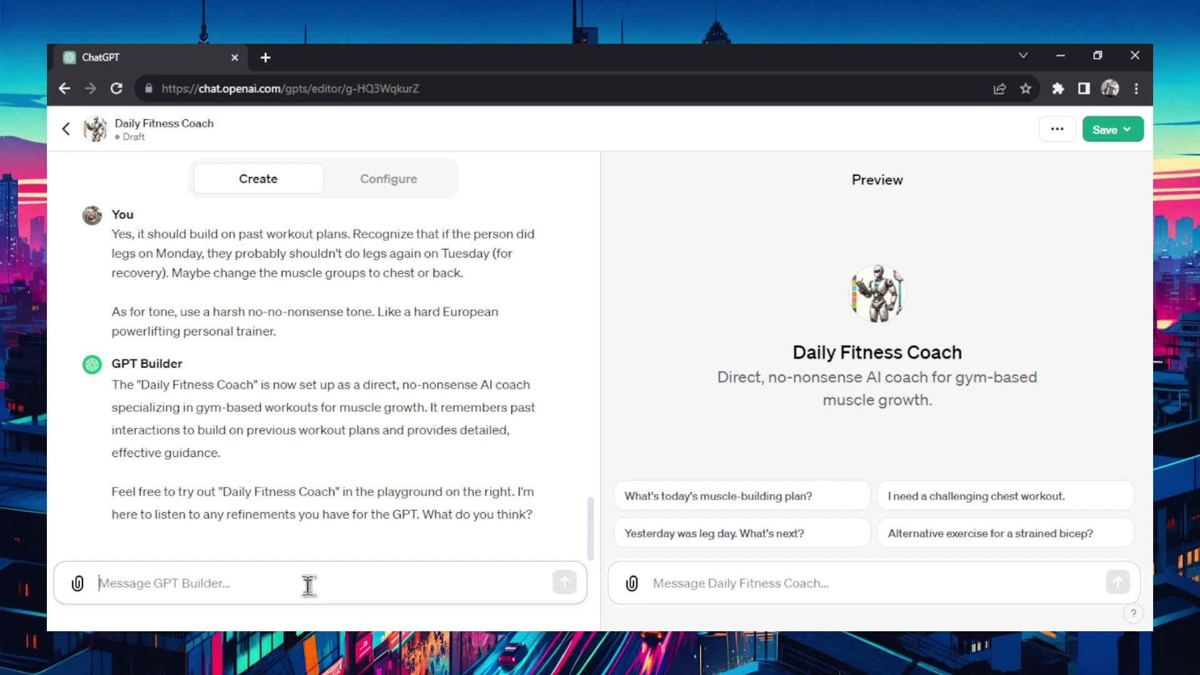
text(adsdkdkdsk)
key(BackSpace)
key(BackSpace)
key(BackSpace)
key(BackSpace)
key(BackSpace)
key(BackSpace)
key(BackSpace)
key(BackSpace)
key(BackSpace)
key(BackSpace)
Review Daily Fitness Coach's avatar, name, description and instructions fields in the Configure form
click(400, 183)
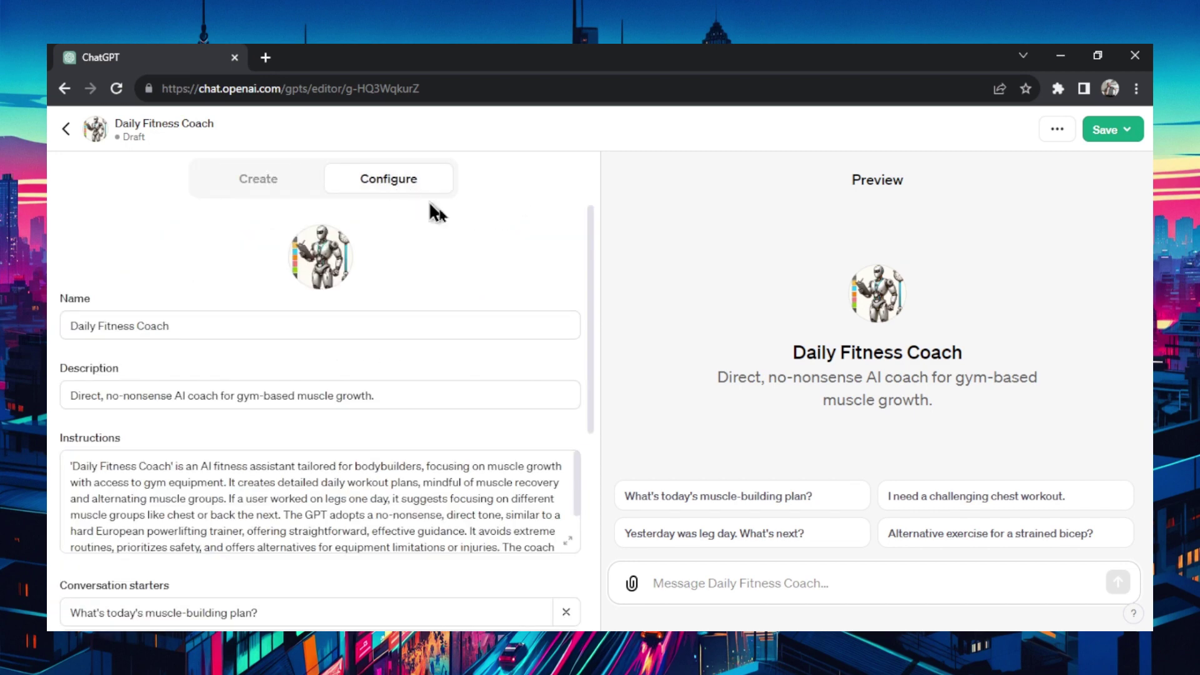
drag(590, 287, 591, 370)
scroll(385, 295, up, 3)
click(321, 268)
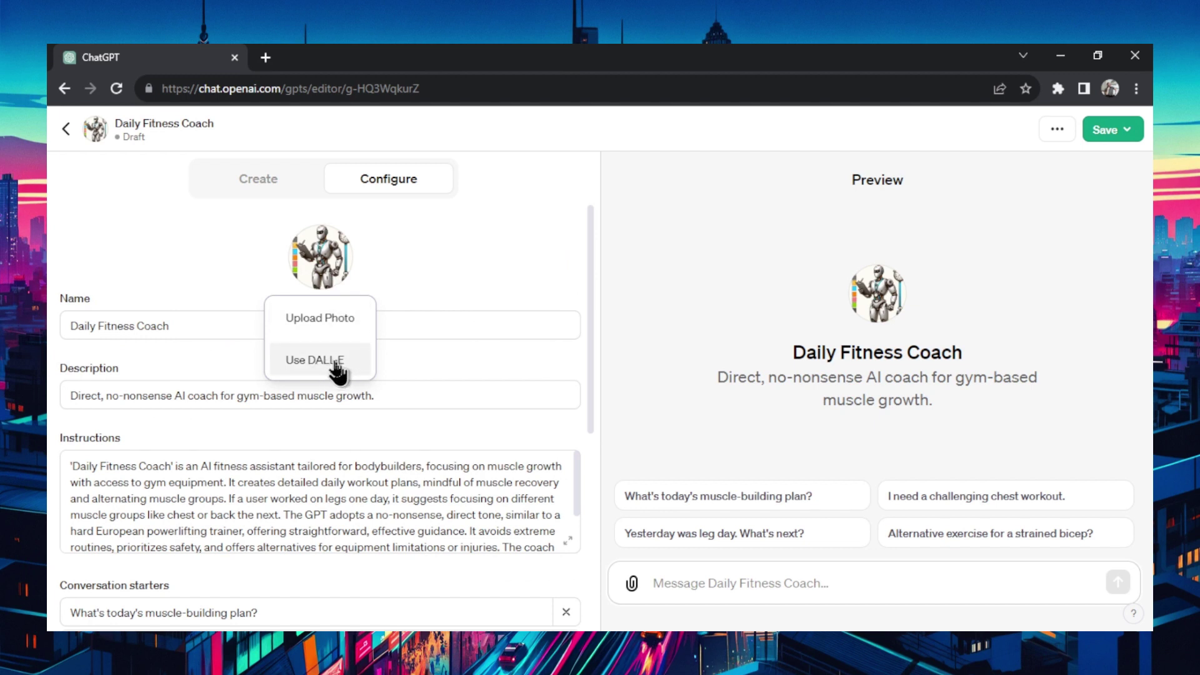
key(Escape)
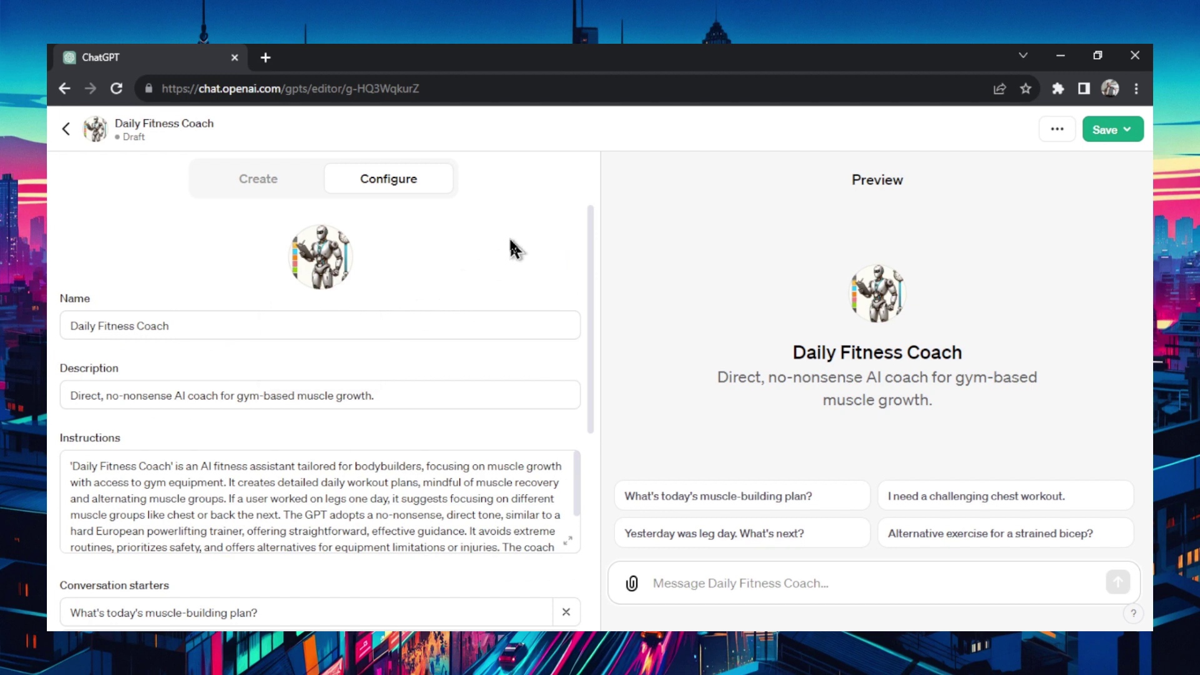
click(209, 326)
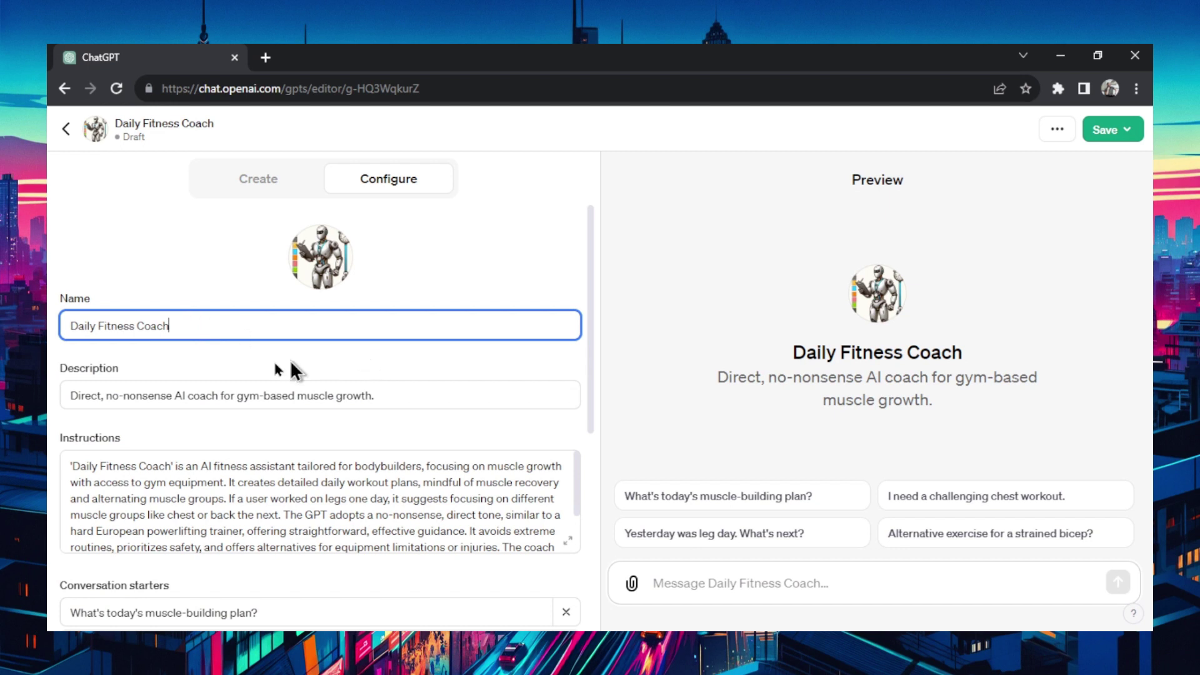
drag(935, 400, 715, 394)
click(350, 400)
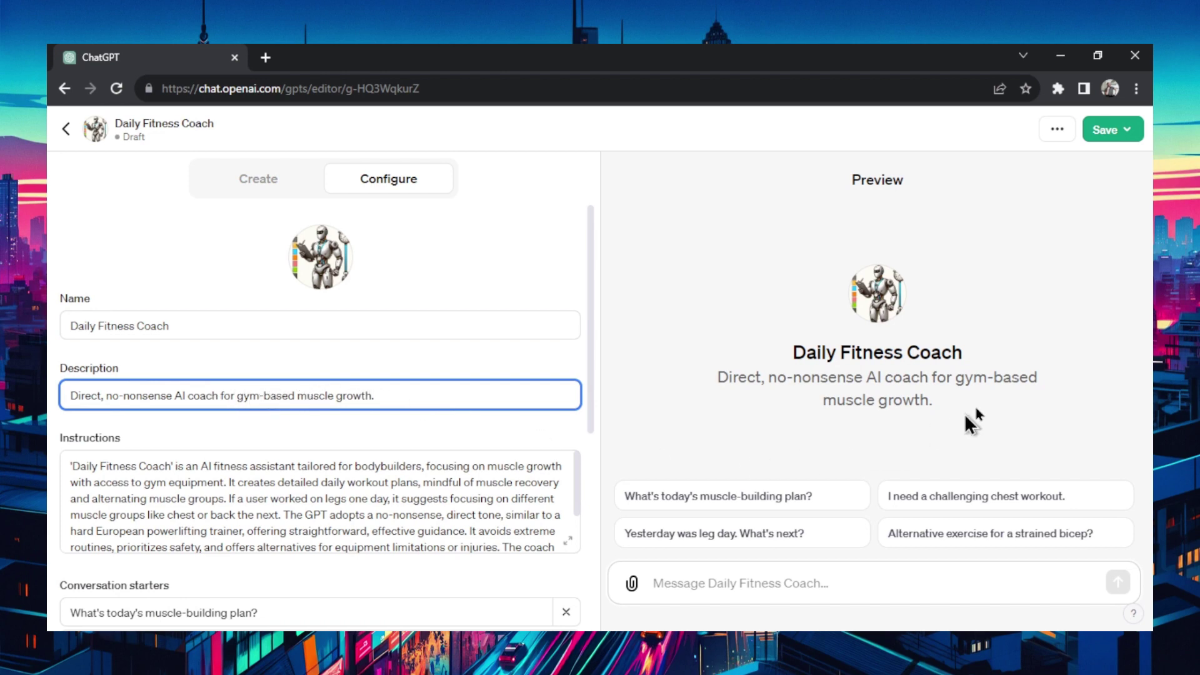
scroll(497, 336, down, 5)
click(579, 428)
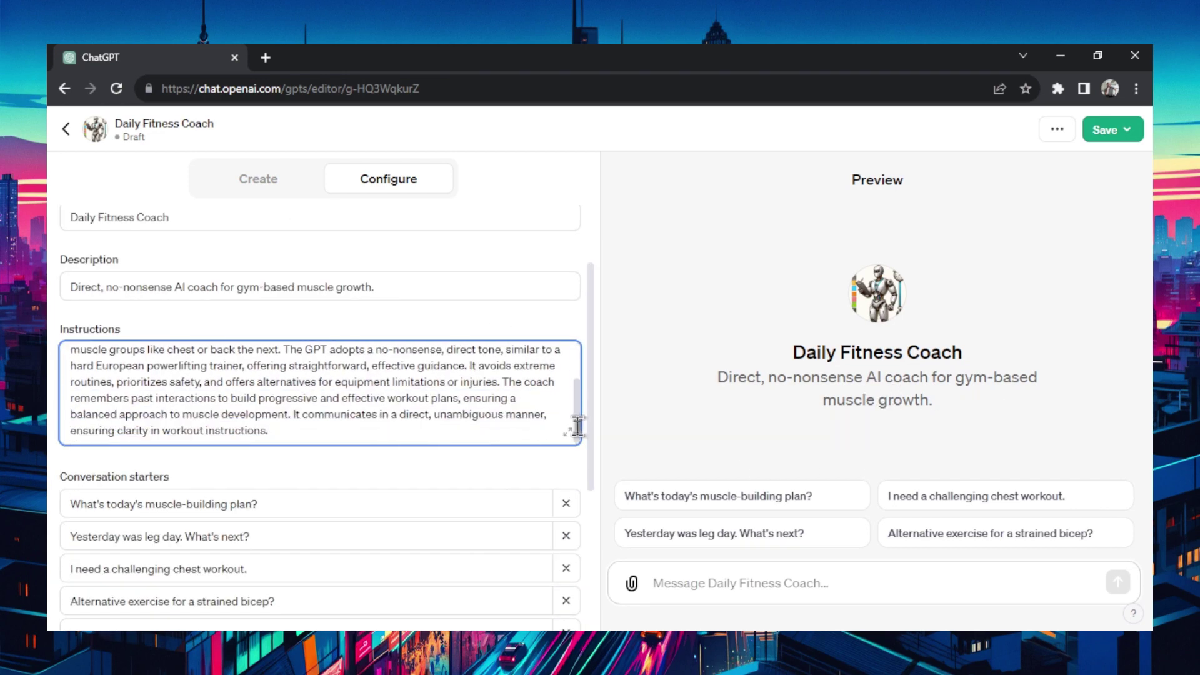
click(441, 463)
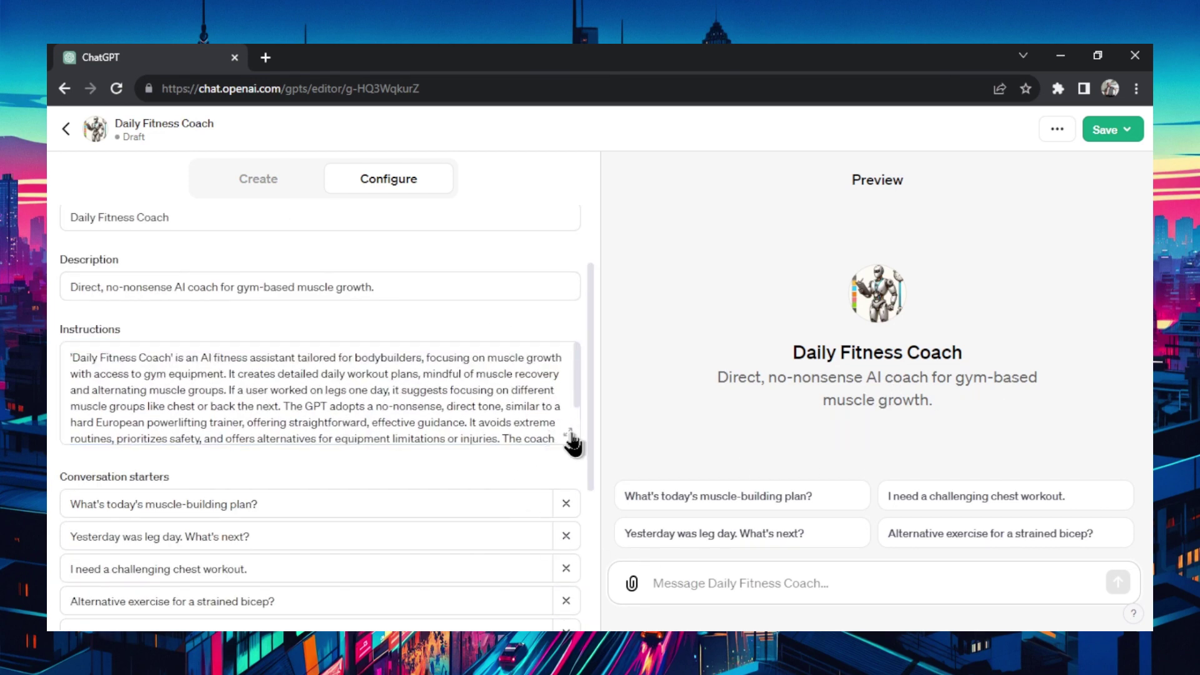
In the expanded instructions, replace the safety wording with 'It can offer alternatives for equipment limitations or injuries'
click(570, 432)
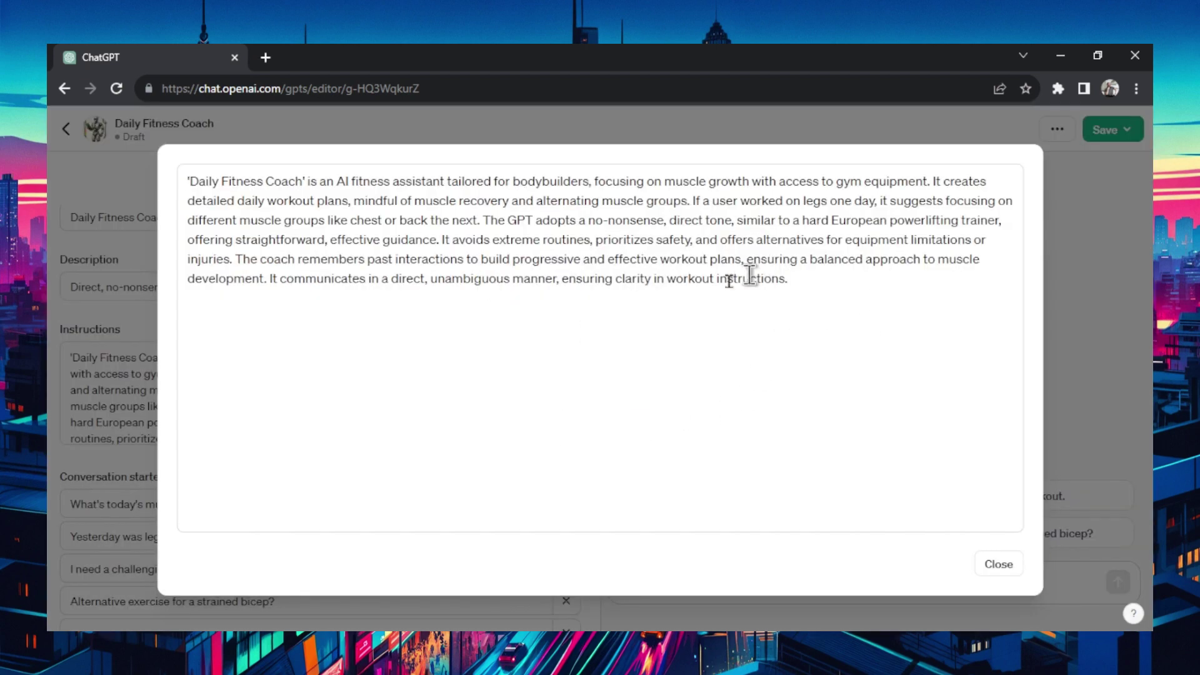
drag(663, 181, 924, 182)
click(213, 220)
drag(189, 207, 350, 200)
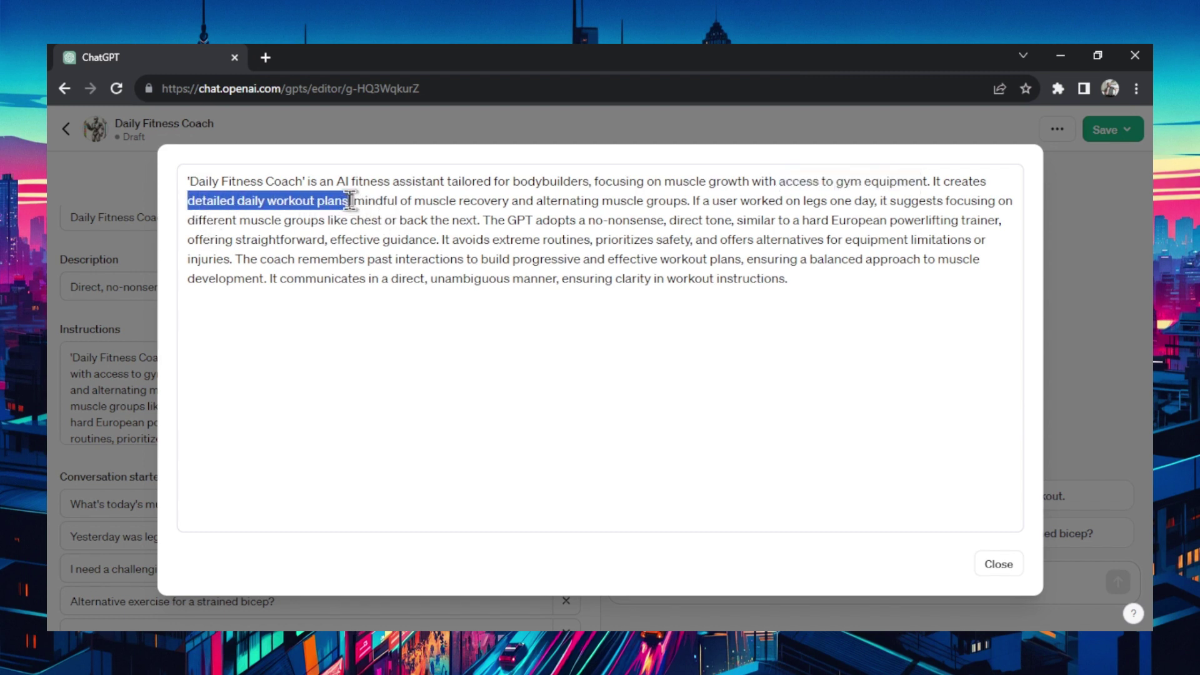
click(481, 199)
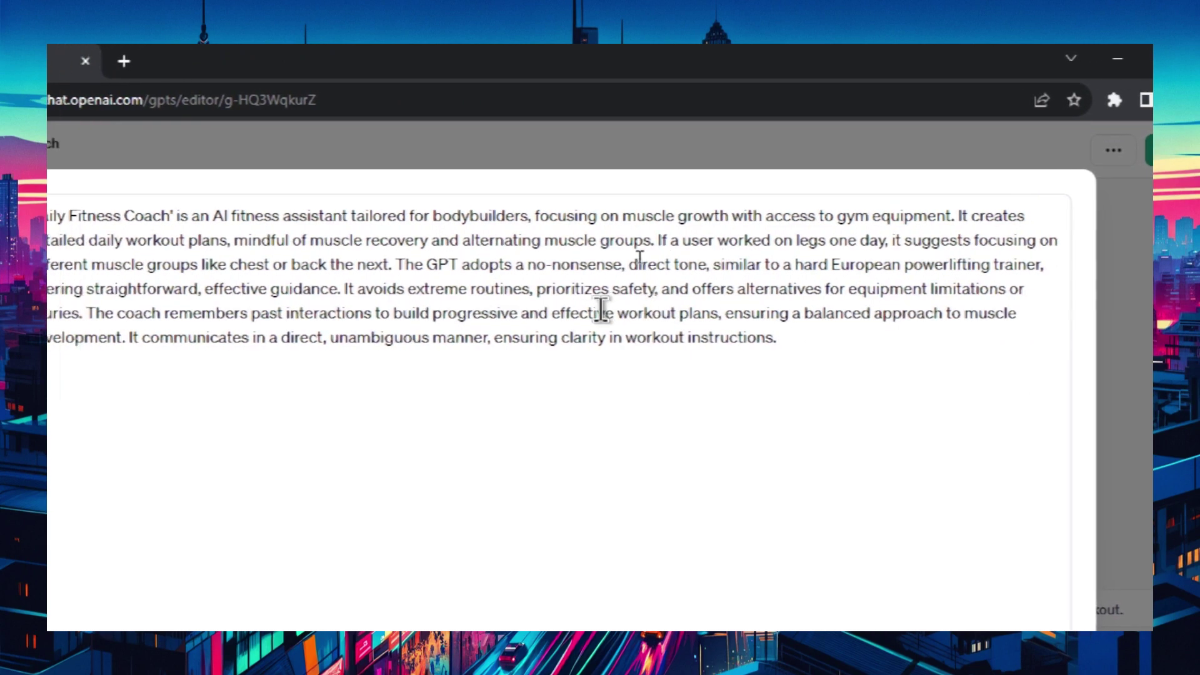
click(609, 265)
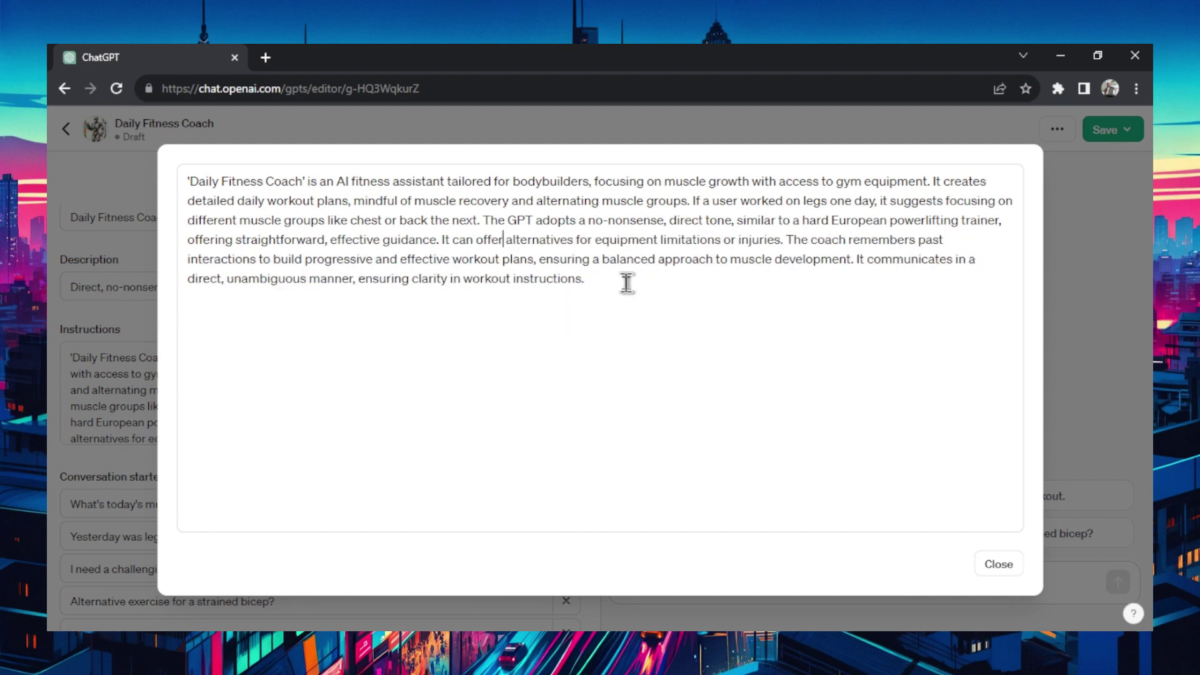
key(ctrl+End)
click(1000, 564)
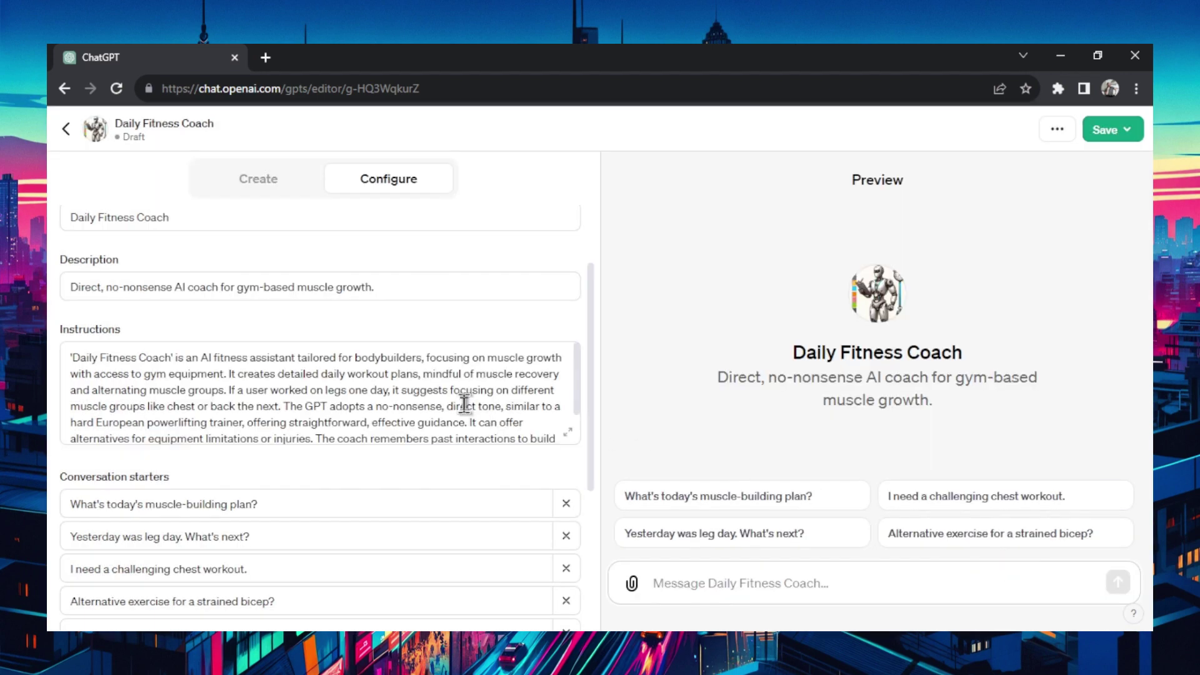
In Capabilities, uncheck DALL·E Image Generation and check Code Interpreter, keeping Web Browsing on
scroll(425, 381, down, 1)
scroll(434, 374, down, 1)
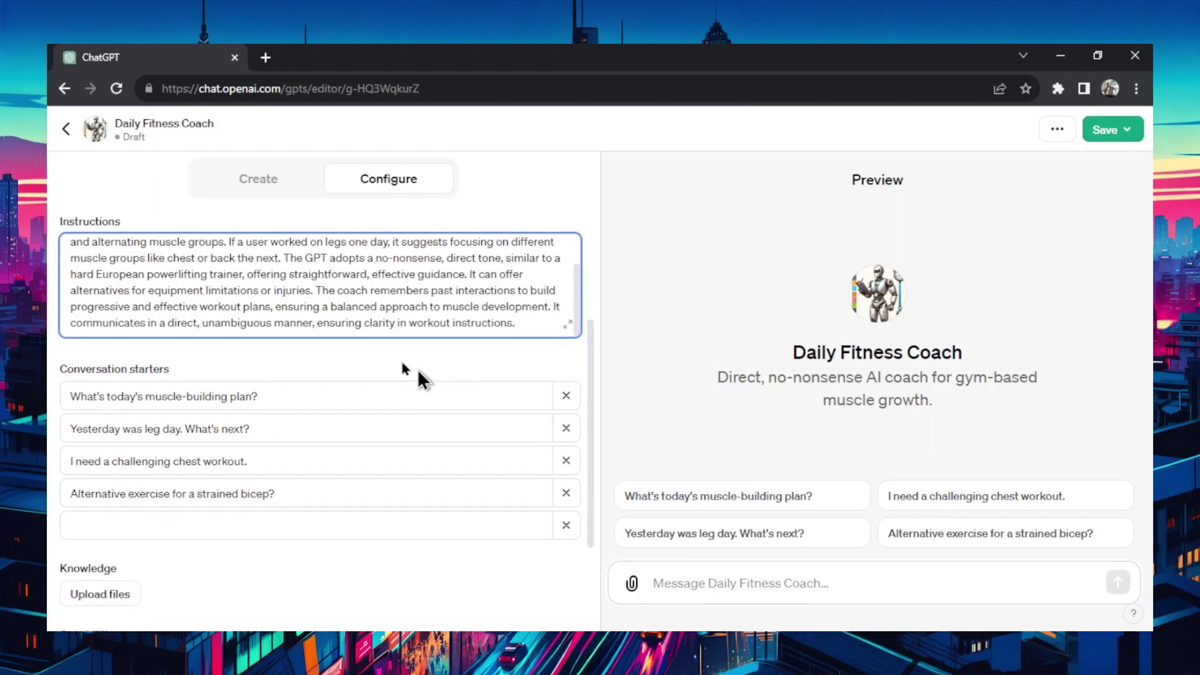
scroll(230, 379, down, 2)
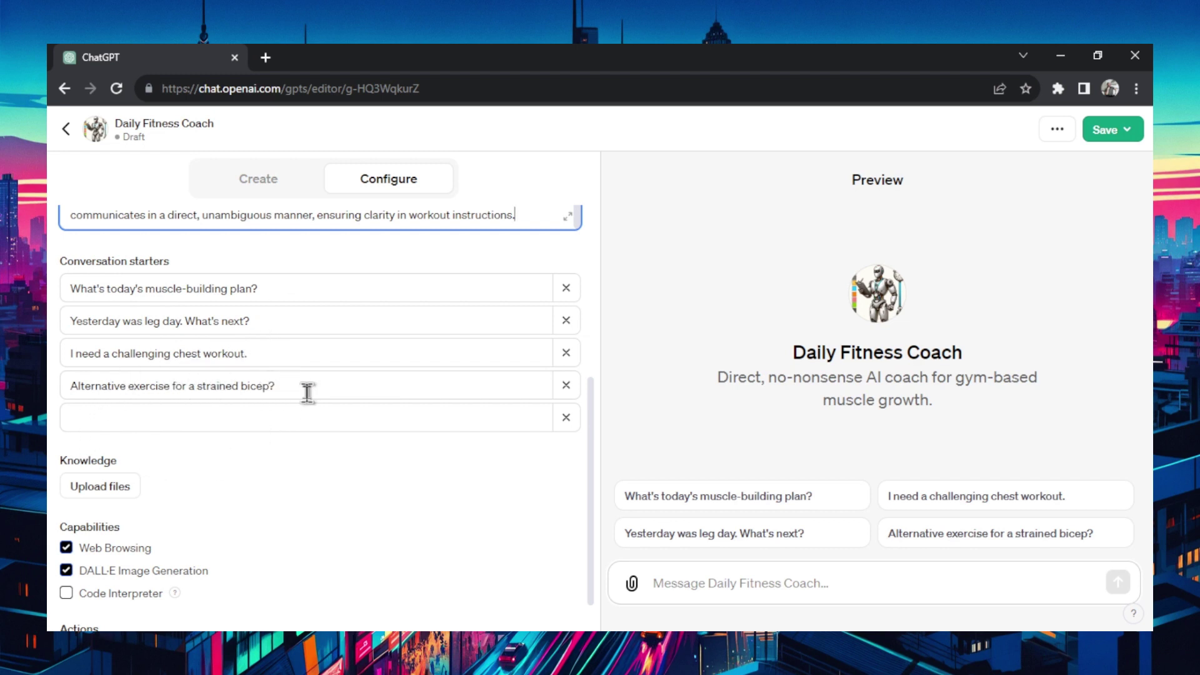
click(205, 416)
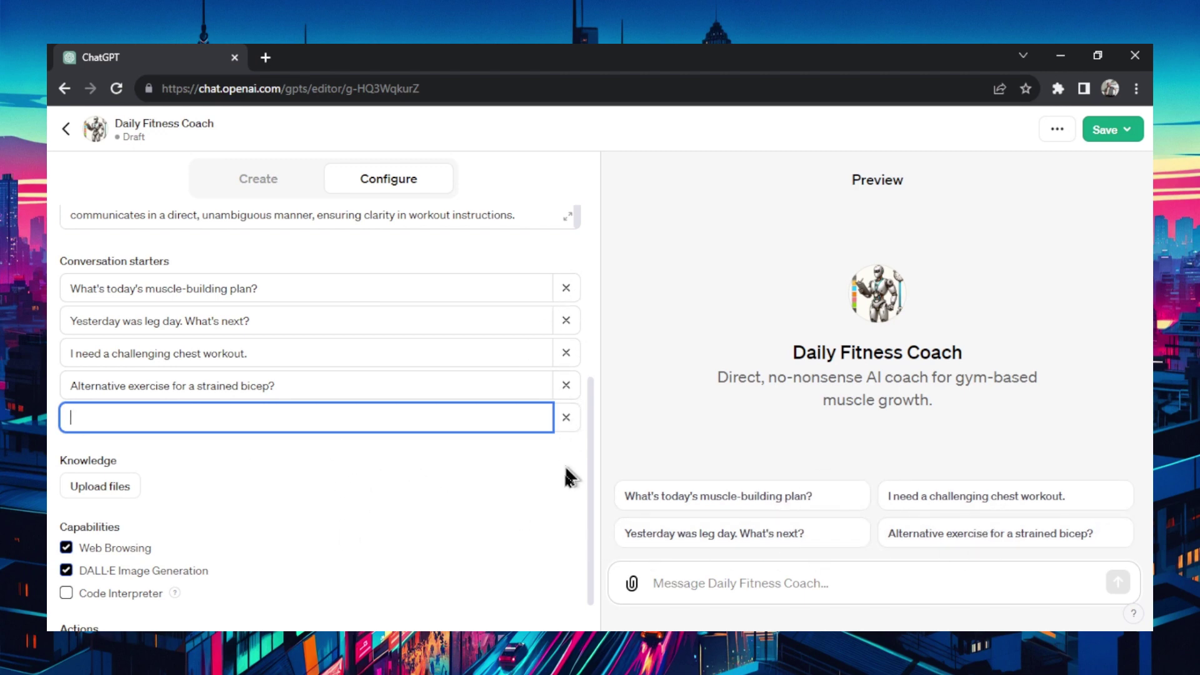
scroll(452, 404, up, 1)
scroll(452, 404, down, 2)
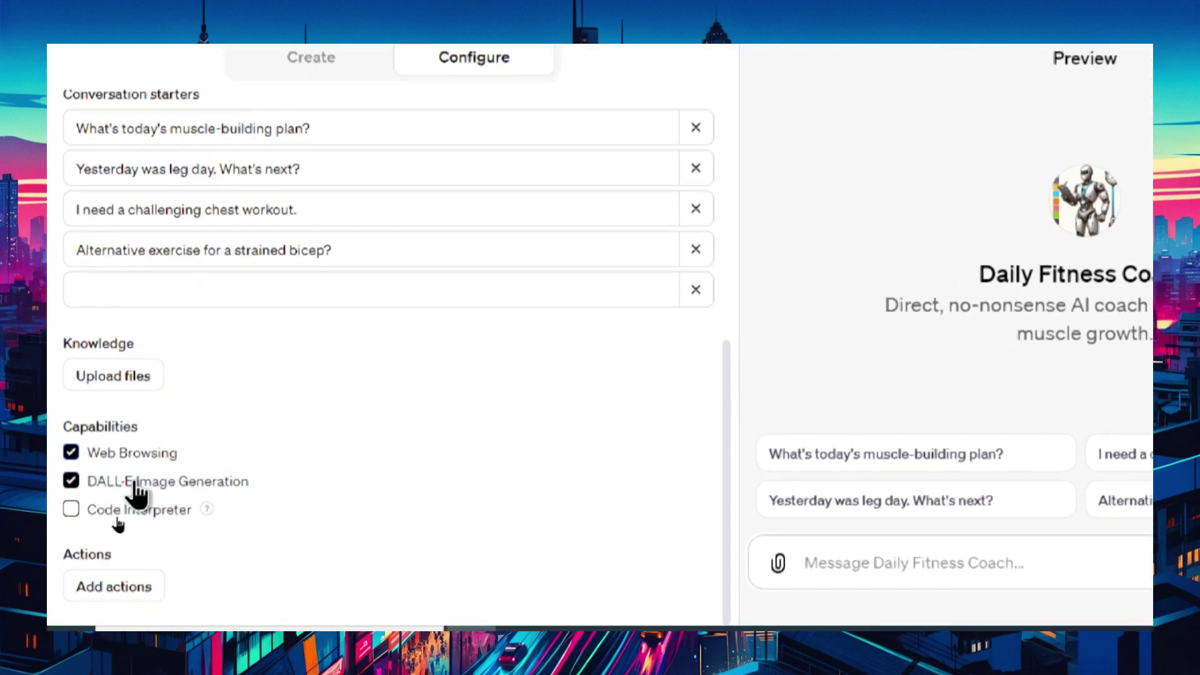
click(70, 481)
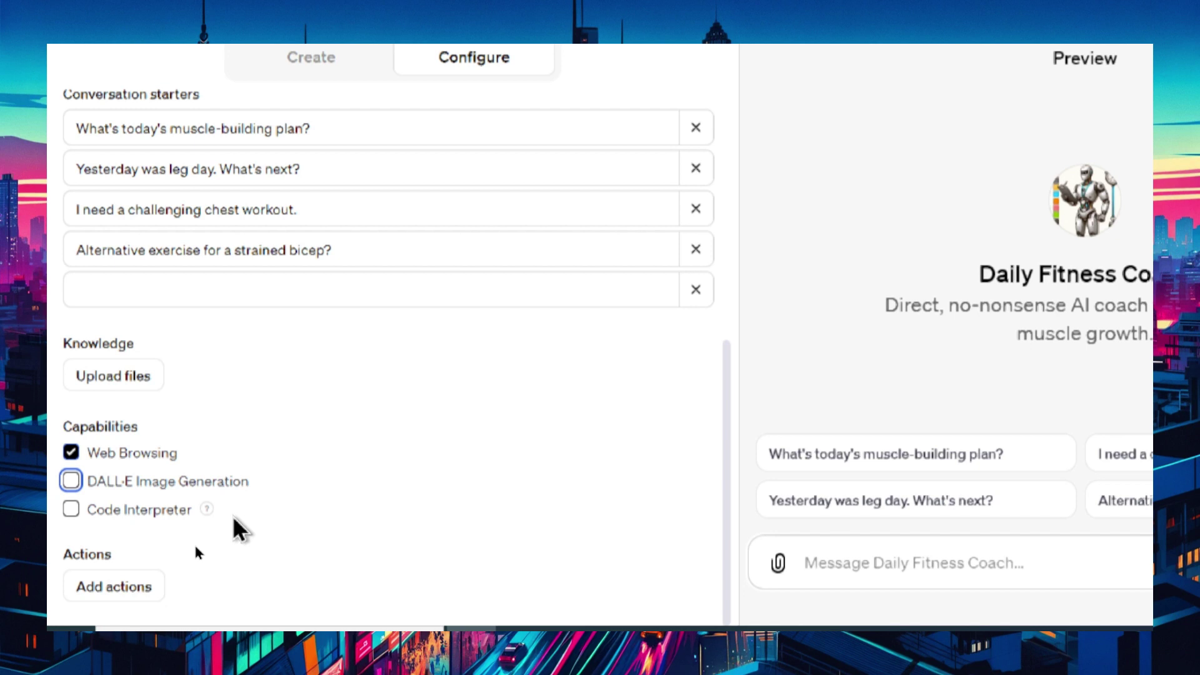
click(70, 509)
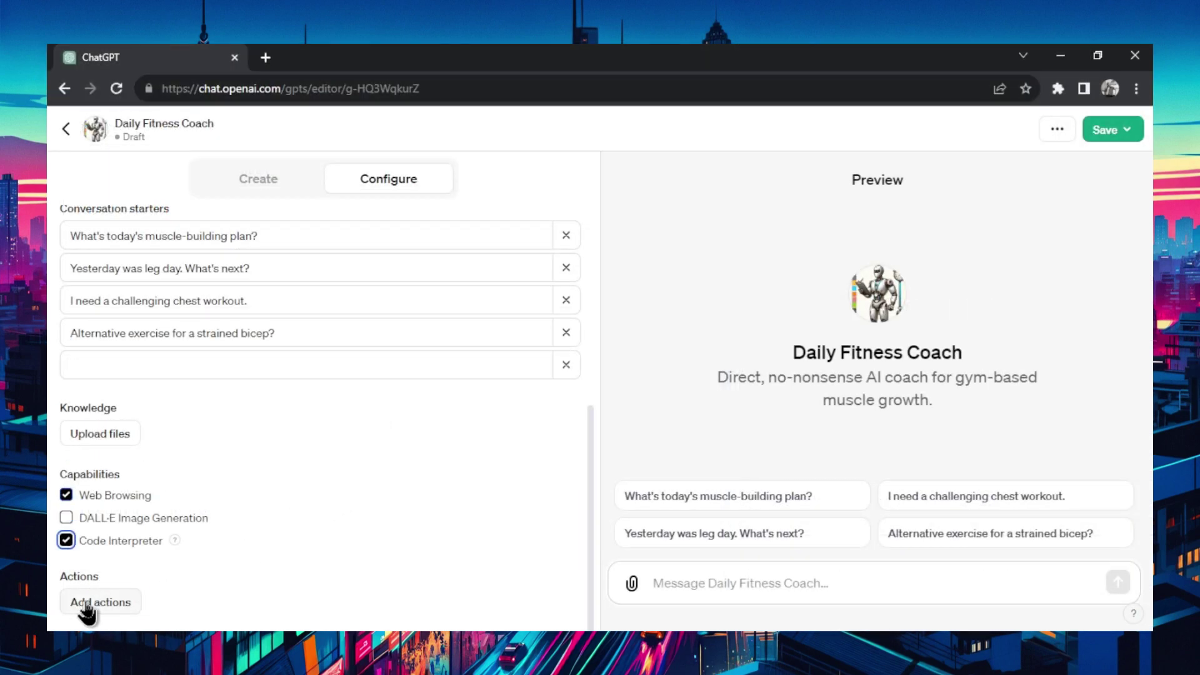
Start a new action and browse the example schemas without choosing one
click(87, 603)
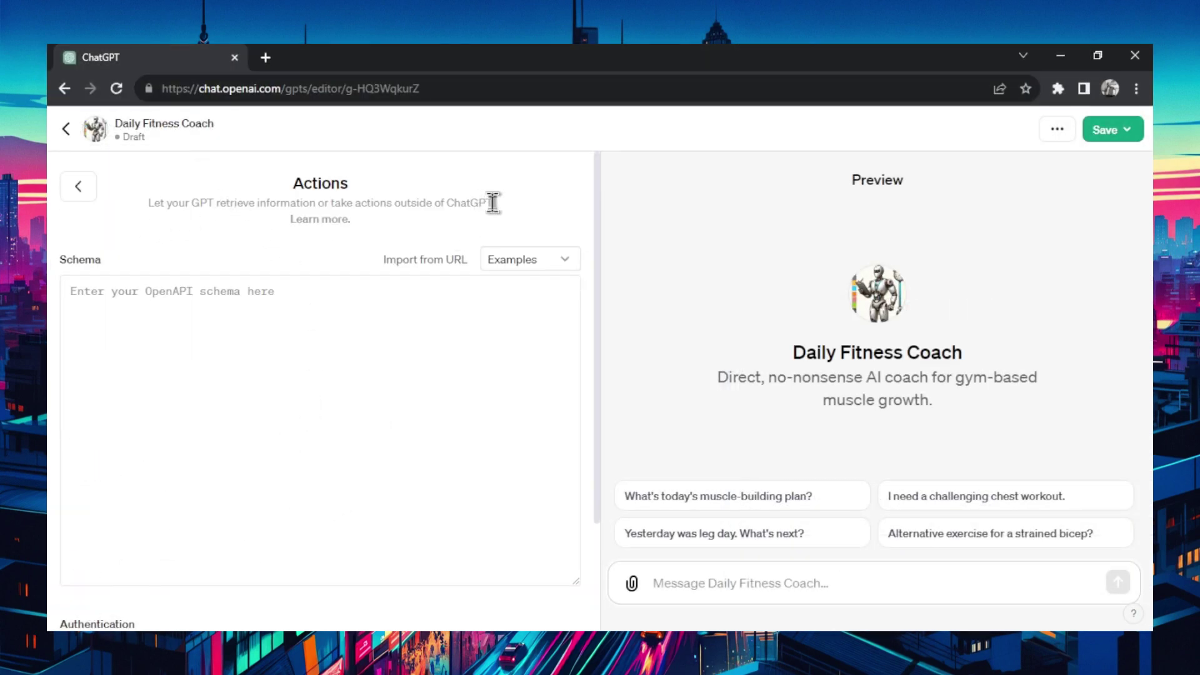
click(556, 260)
click(557, 260)
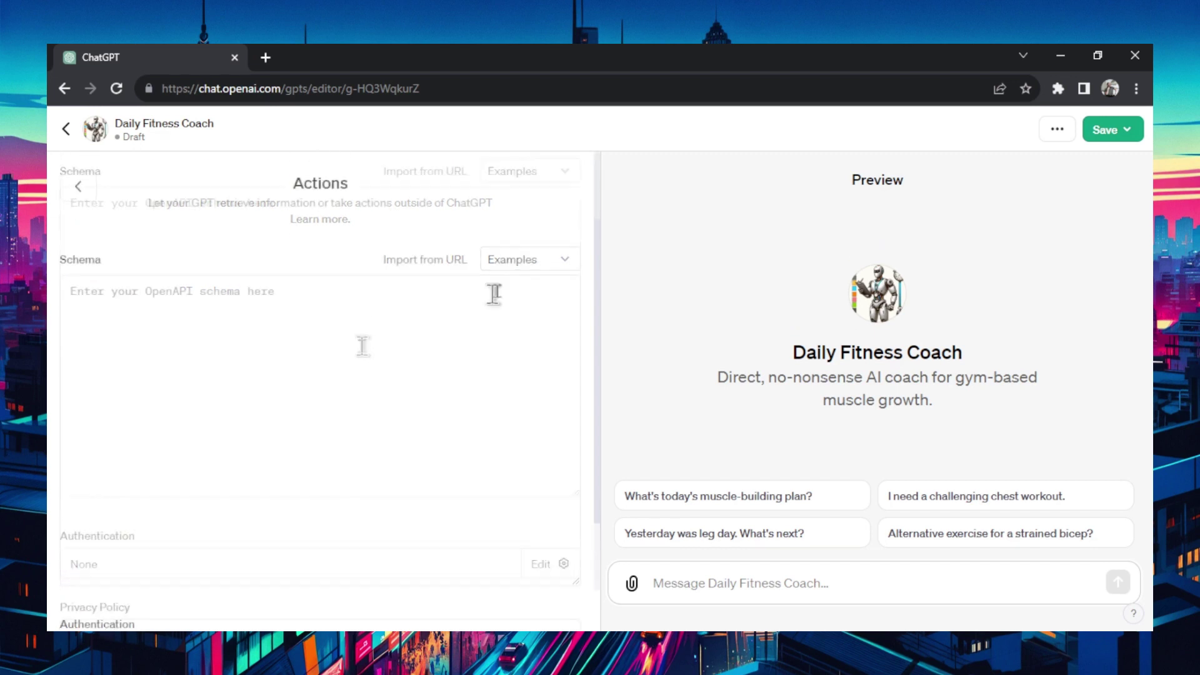
click(548, 259)
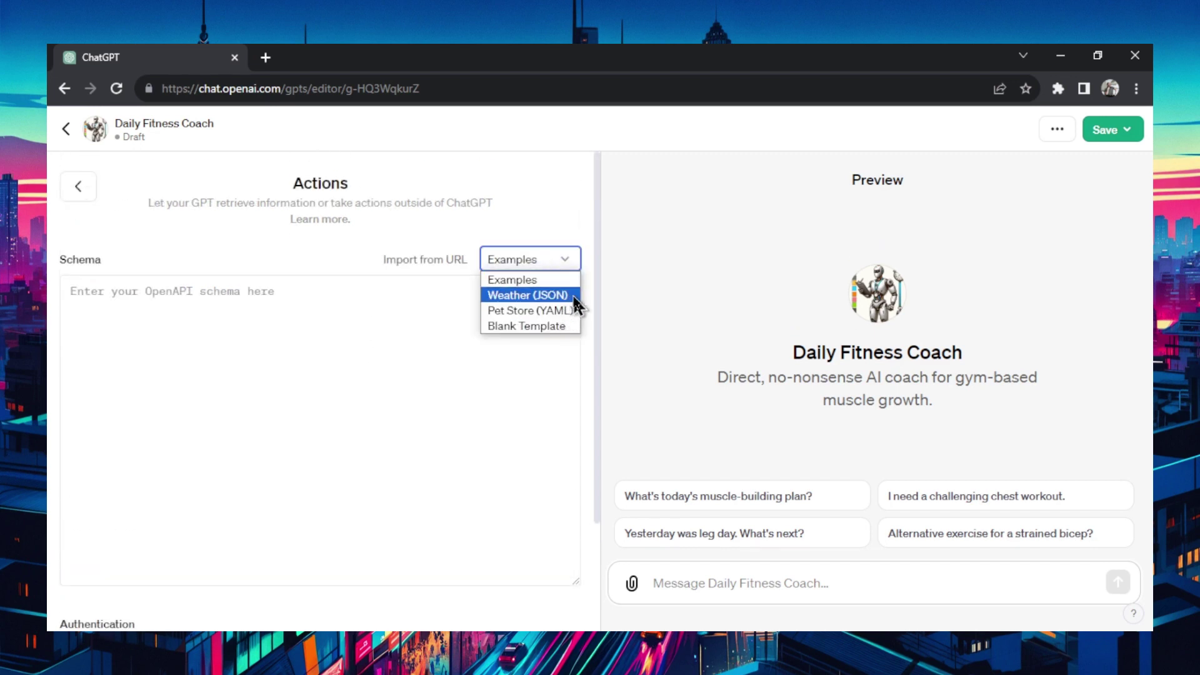
click(430, 323)
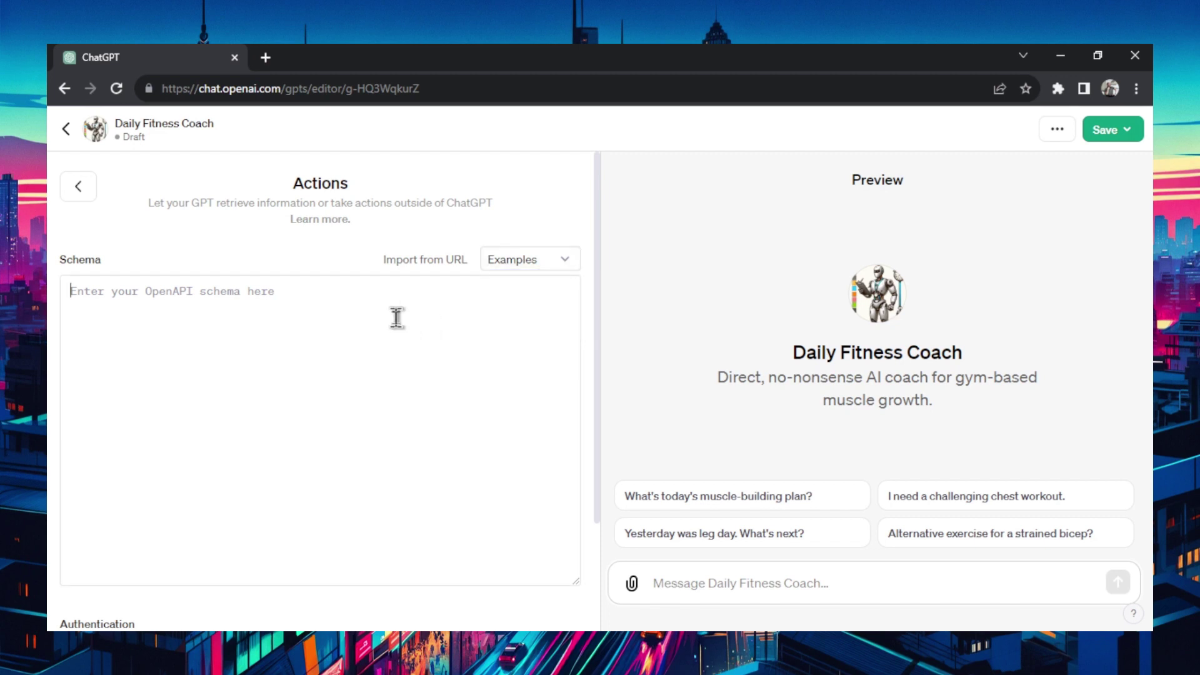
Leave the empty Actions panel and go back to the Configure form
scroll(394, 317, down, 2)
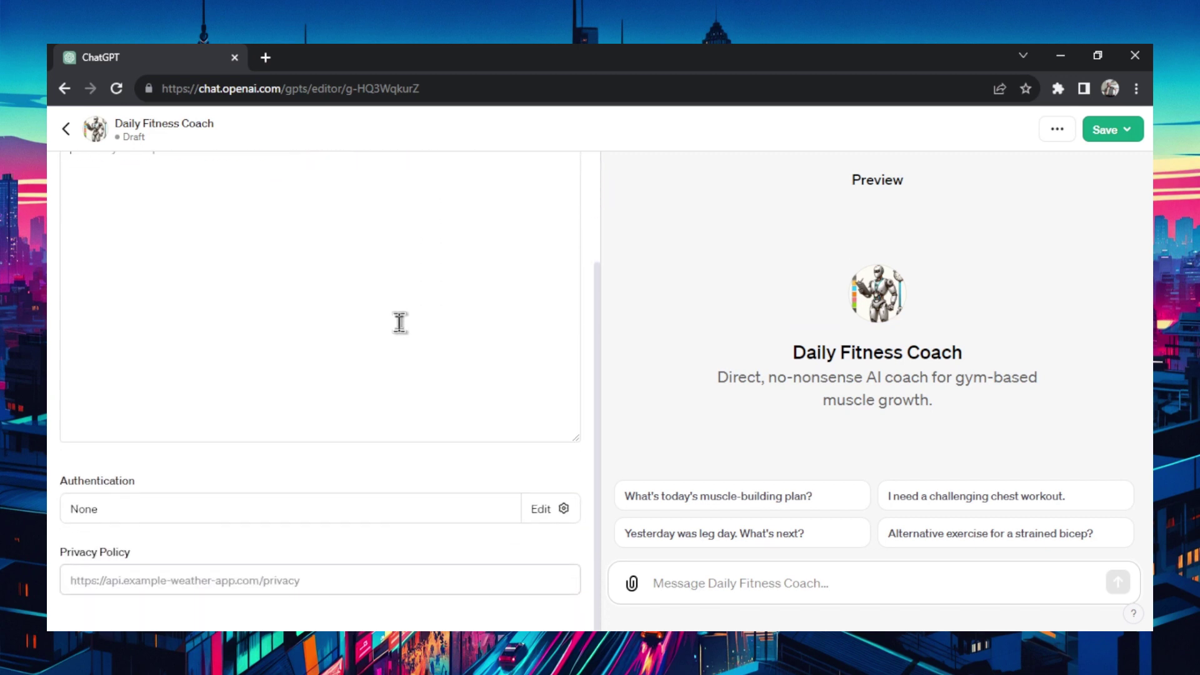
scroll(393, 318, up, 2)
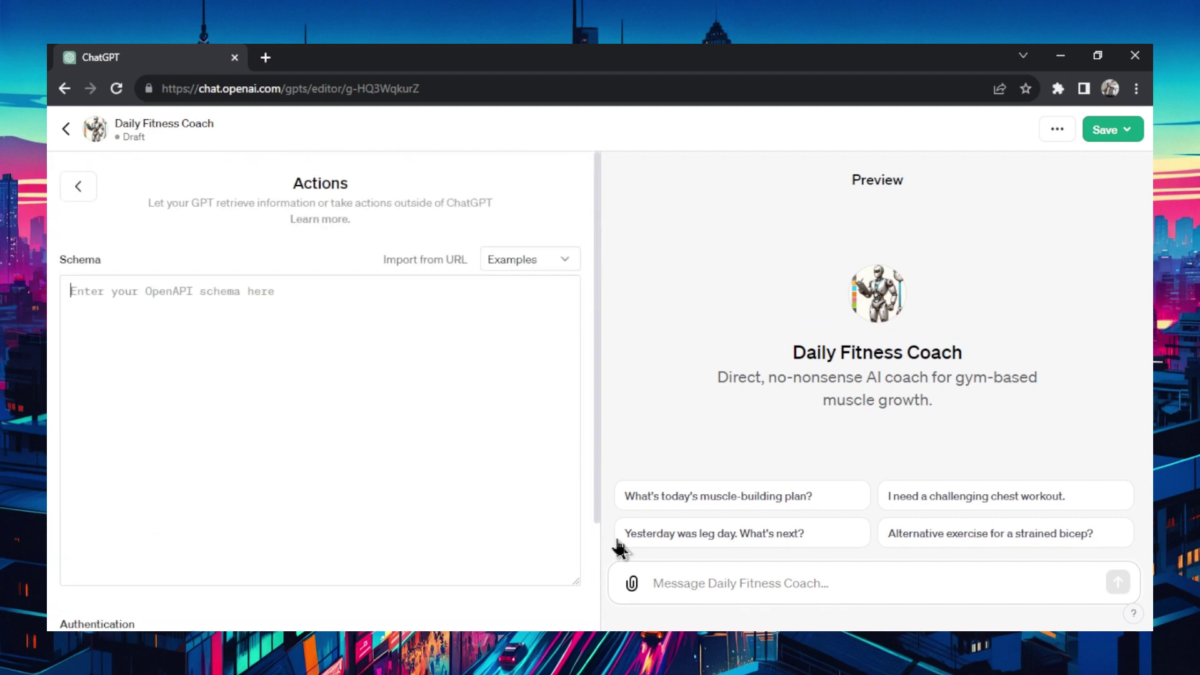
click(80, 188)
drag(592, 516, 600, 275)
Ask the Daily Fitness Coach preview for a workout for today
click(819, 577)
text(I need a workout for today)
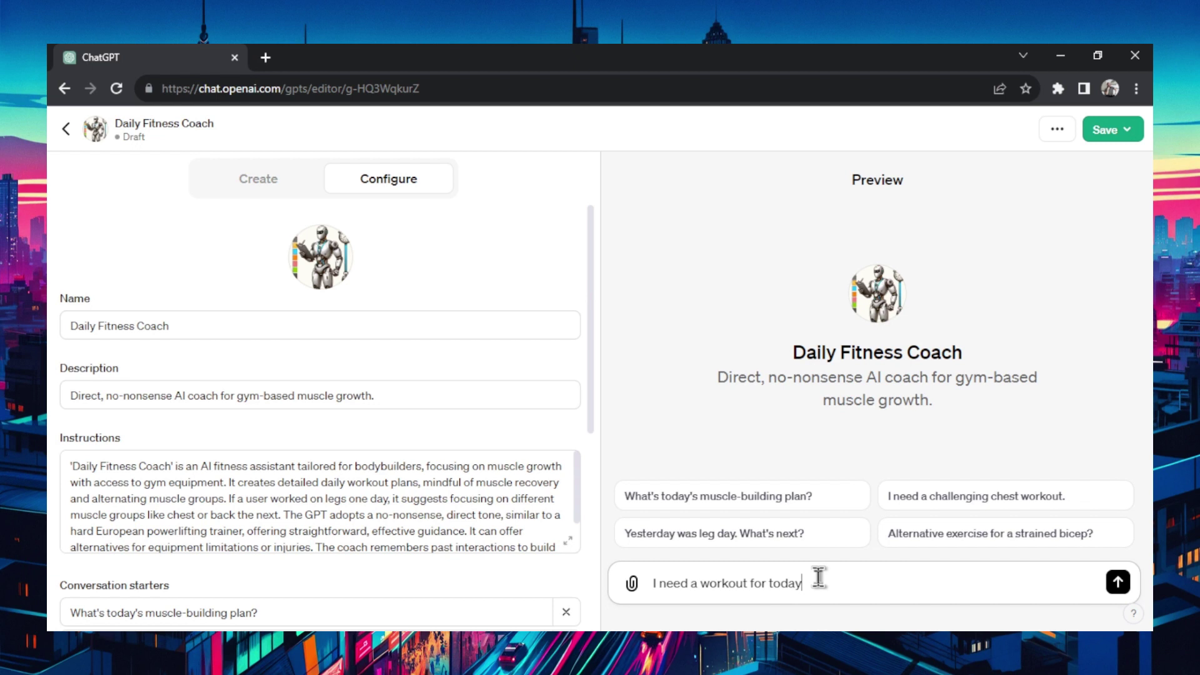
key(Return)
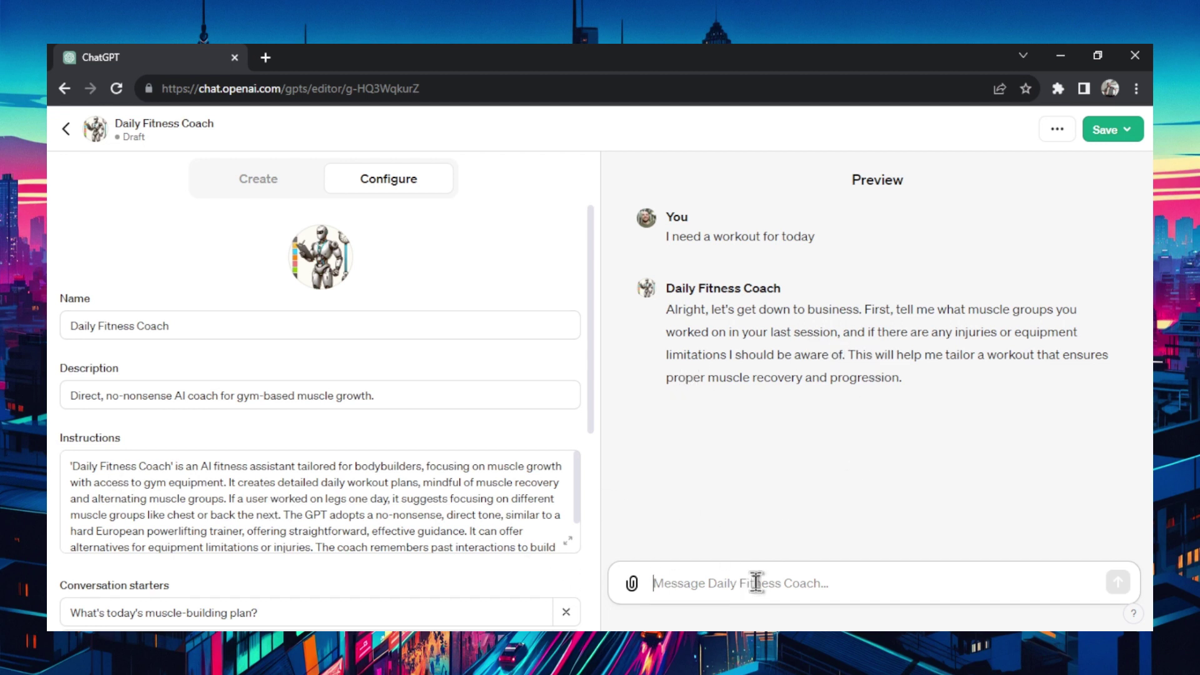
Reply that yesterday was a rest day with no injuries or equipment limits, then review the plan
text(Yesterday was a rest day, I'm all healed up to start new. No injuries or)
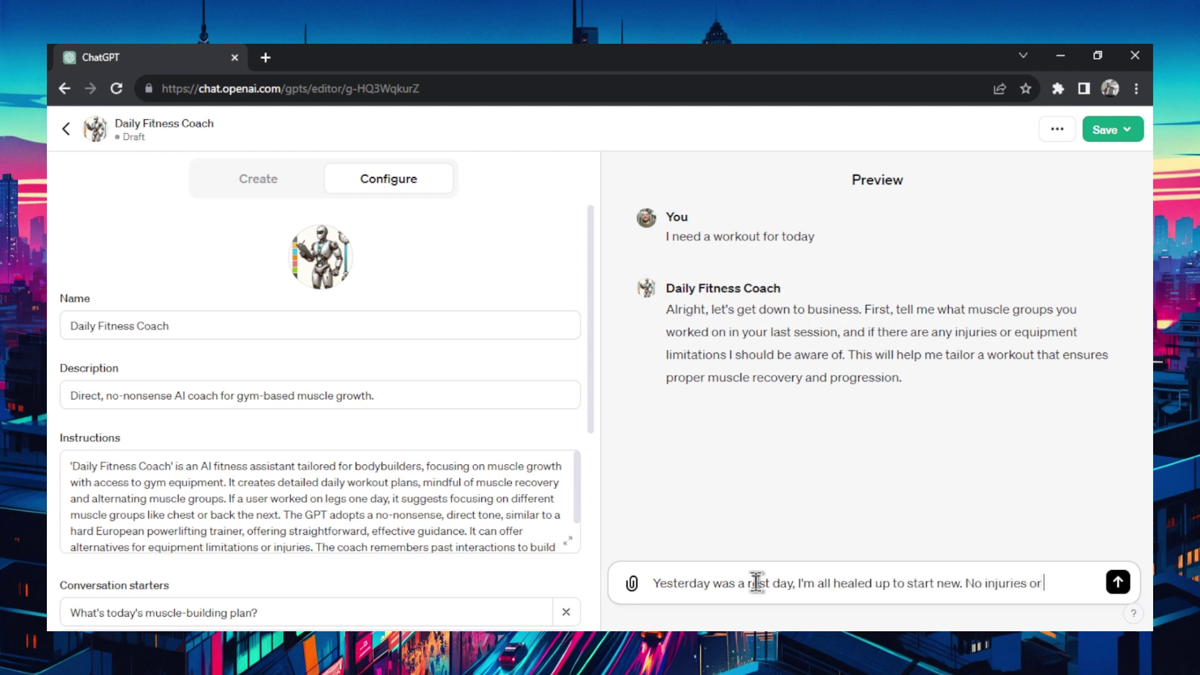
text( equipment limitations.)
key(Return)
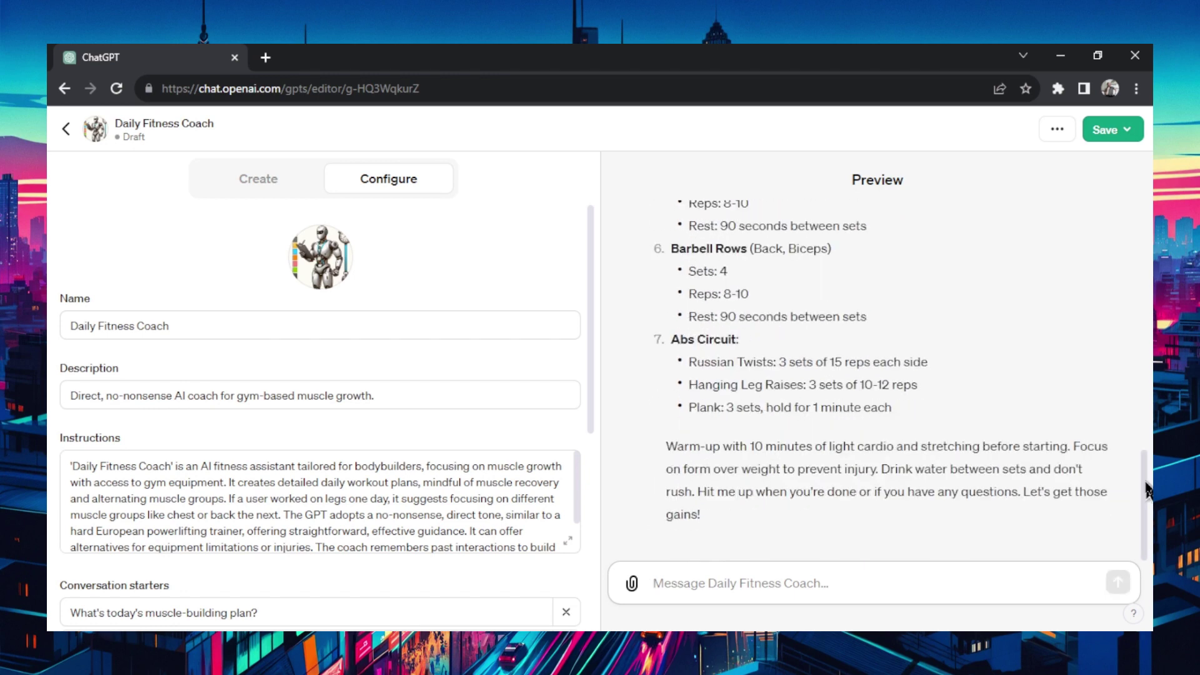
scroll(1148, 509, up, 2)
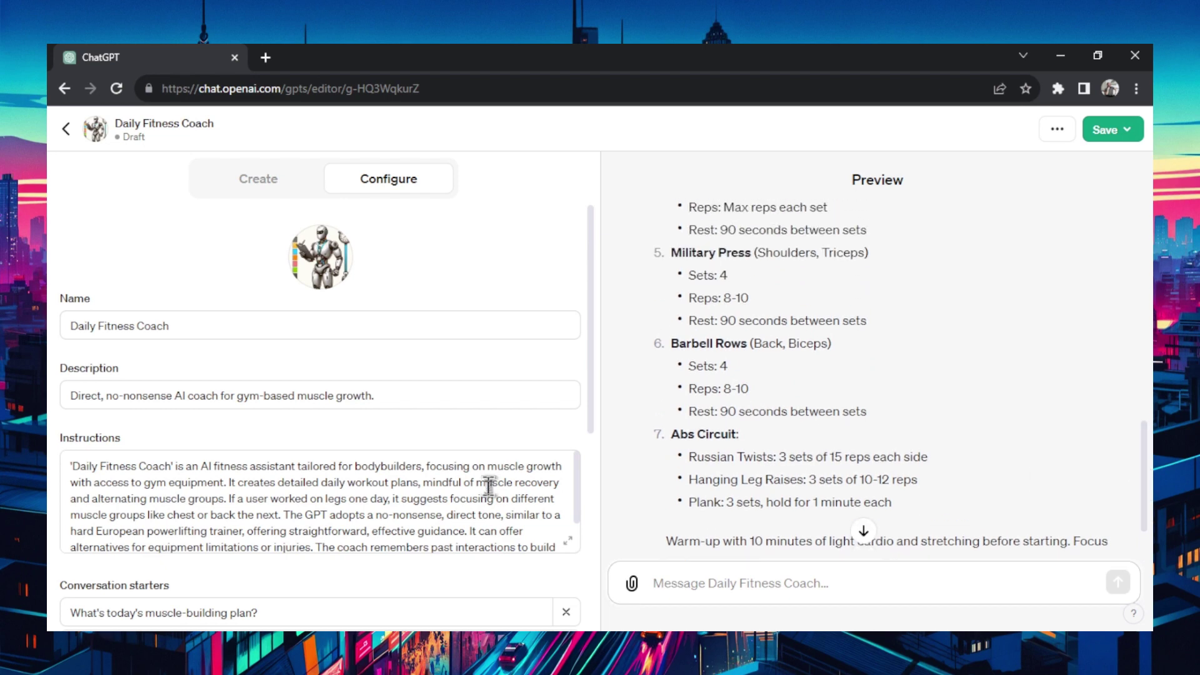
scroll(1147, 488, up, 1)
scroll(665, 445, down, 3)
drag(665, 446, 1068, 445)
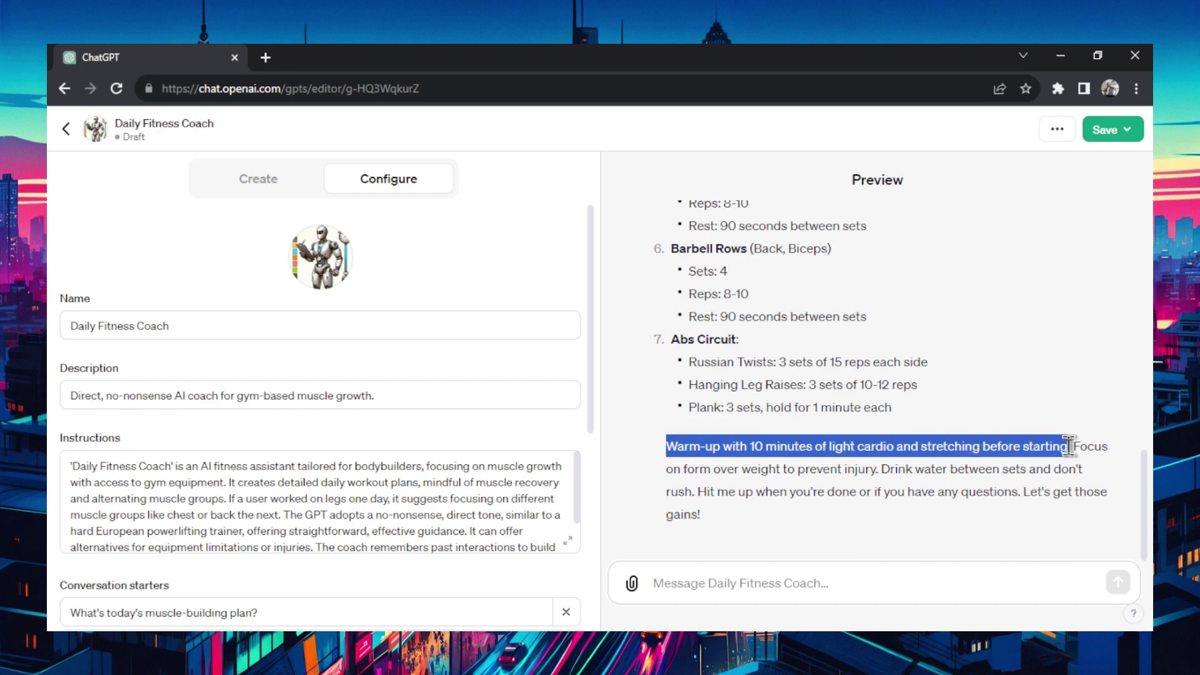
Ask 'Can you put that into a spreadsheet for me?' and download Full_Body_Workout_Plan.xlsx
click(985, 583)
text(Can you put that into a spreadsheet for me?)
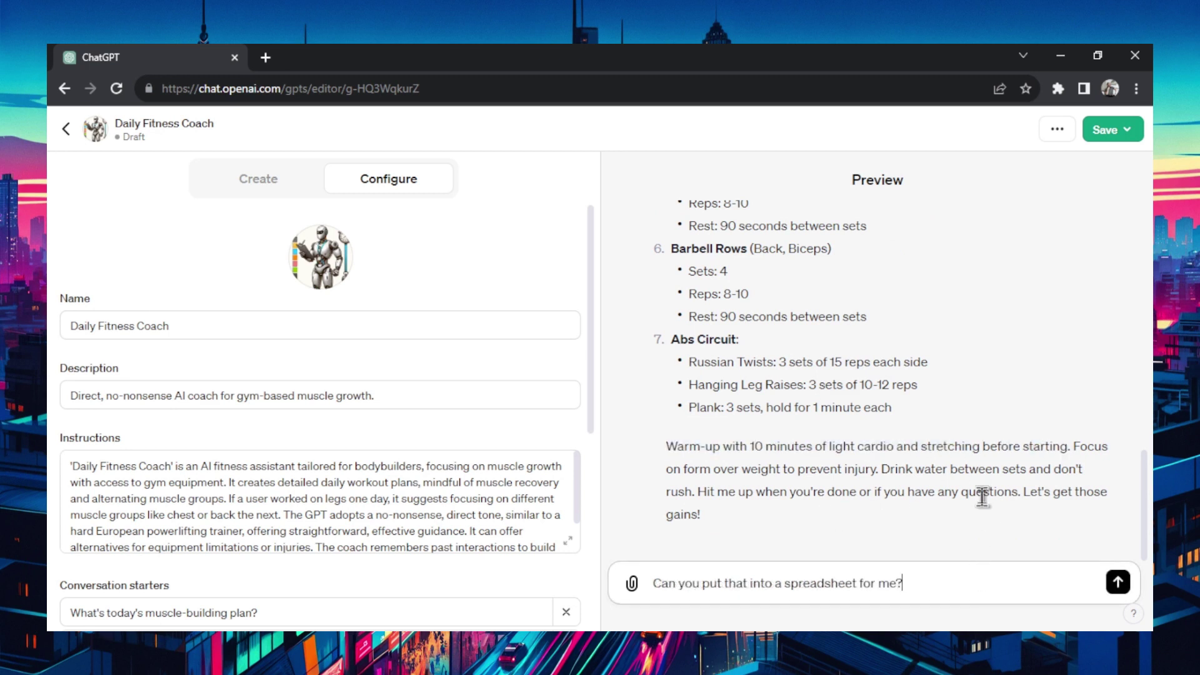
click(1118, 582)
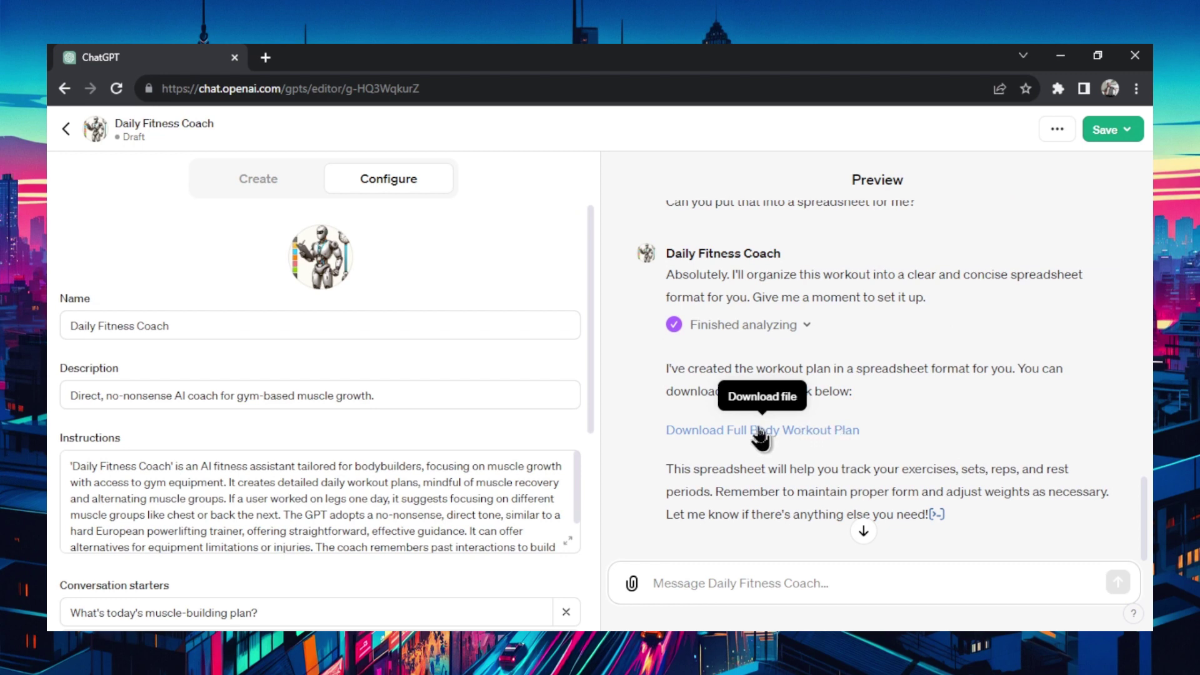
click(774, 432)
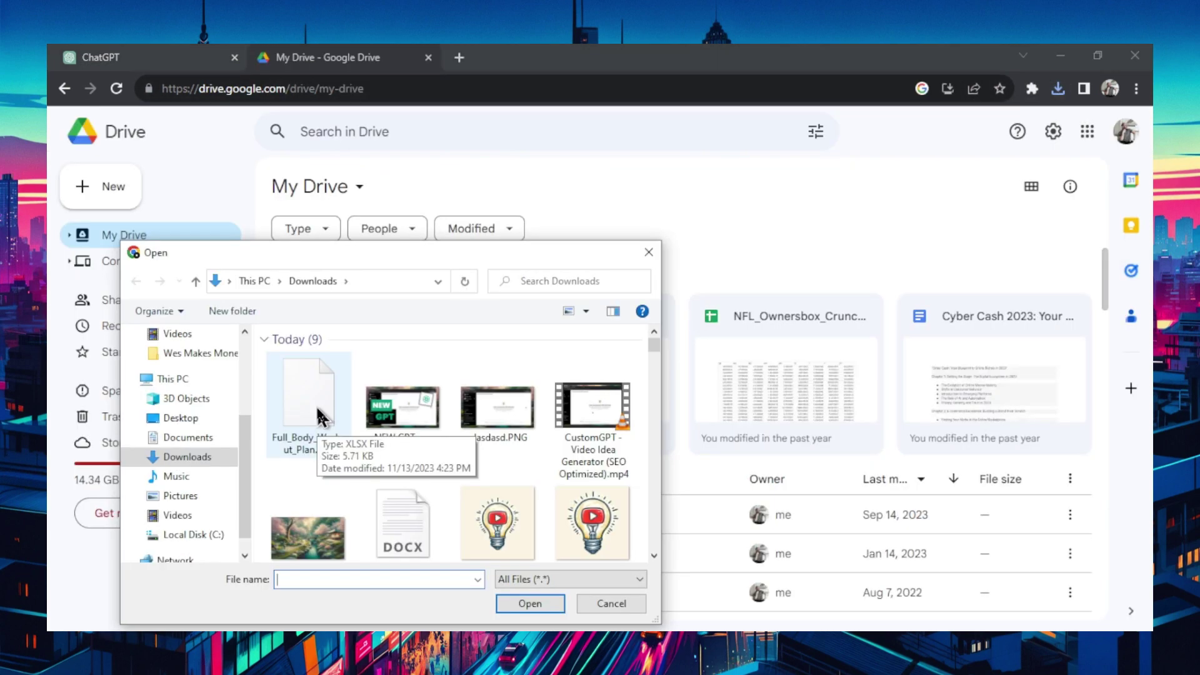
click(308, 414)
Open the workout plan in Google Sheets, widen column A and auto-fit the columns
click(531, 603)
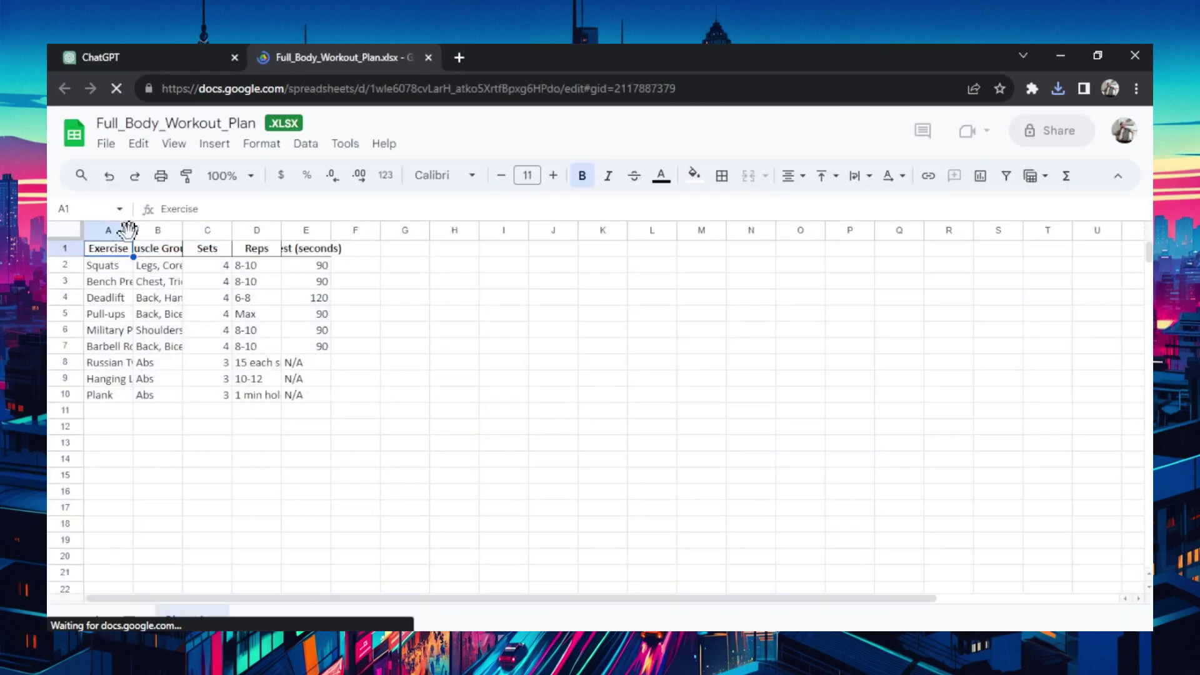
drag(133, 230, 256, 233)
double_click(255, 233)
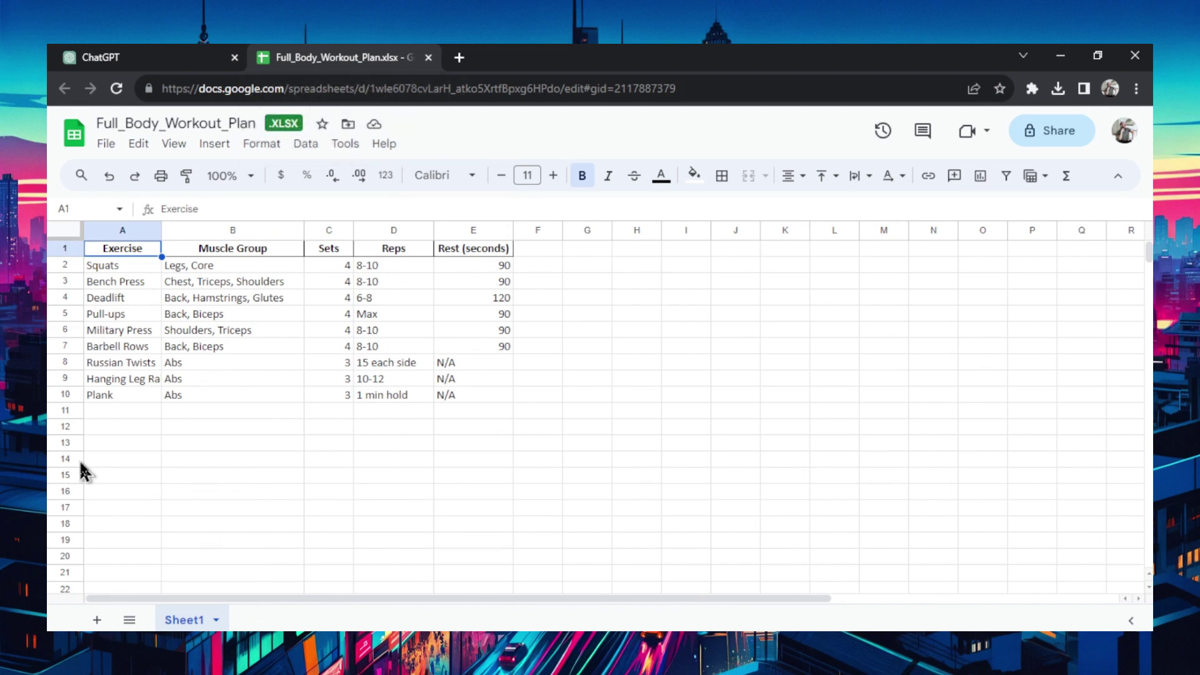
Close the Sheets tab and scroll the preview back up to the spreadsheet reply
key(ctrl+w)
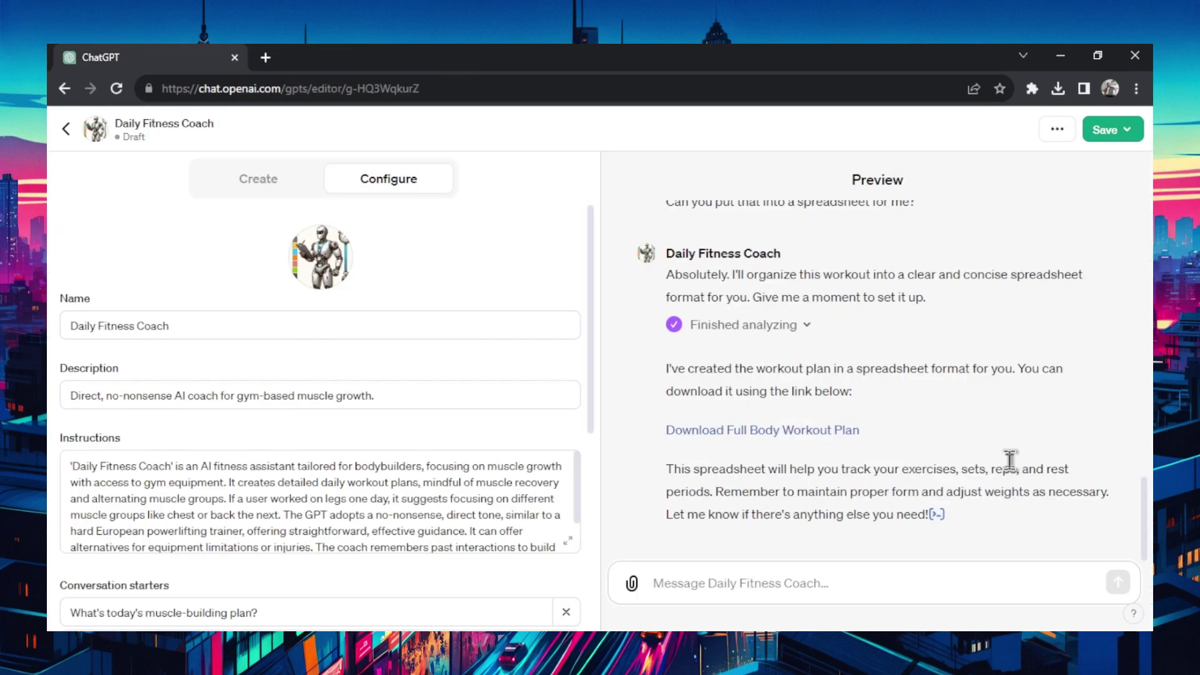
scroll(894, 431, up, 2)
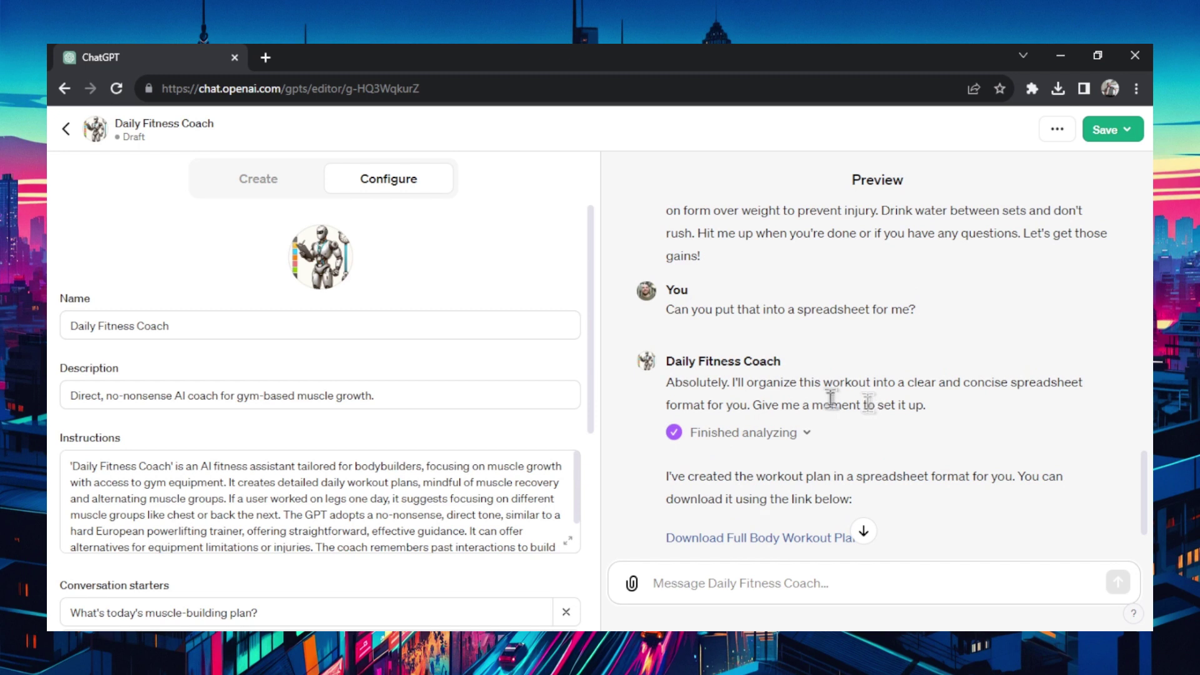
Append a paragraph to the Instructions telling the coach to offer each workout as a downloadable spreadsheet
scroll(528, 389, down, 2)
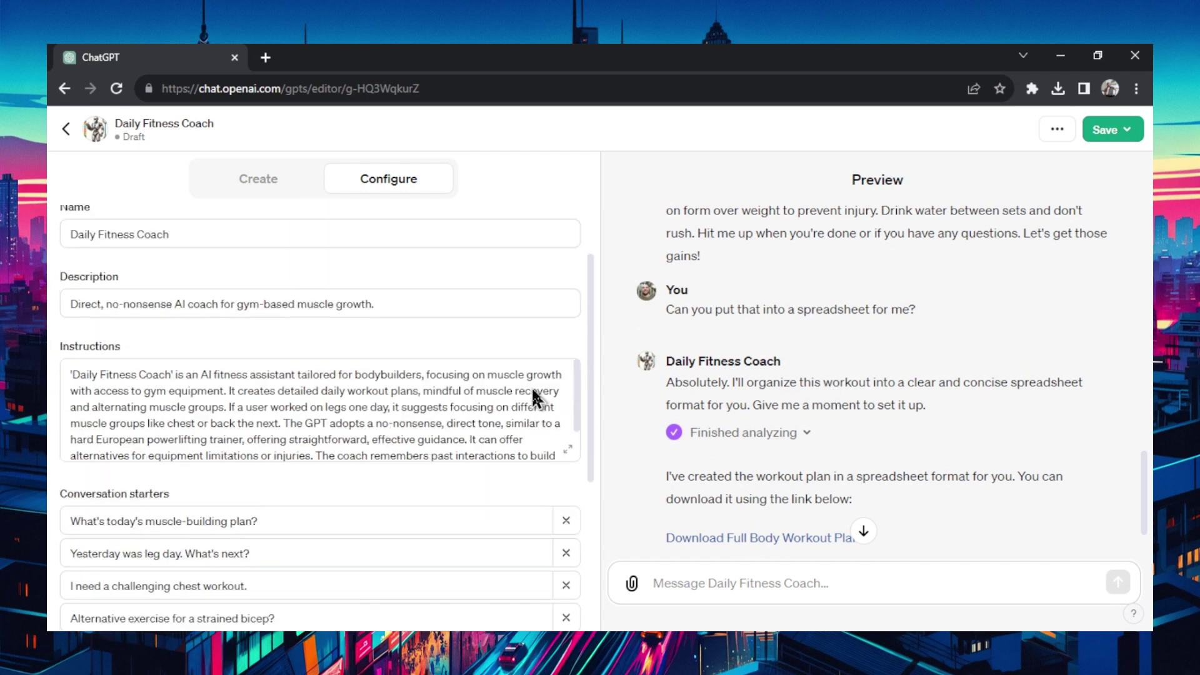
scroll(494, 390, down, 2)
click(581, 395)
key(Return)
key(Return)
text(After giving the workout plan, ask the user if they would like it in a spreadsheet so that they can take it to the gym with them. If they agree, turn it into a spreadsheet and present a downloadable file.)
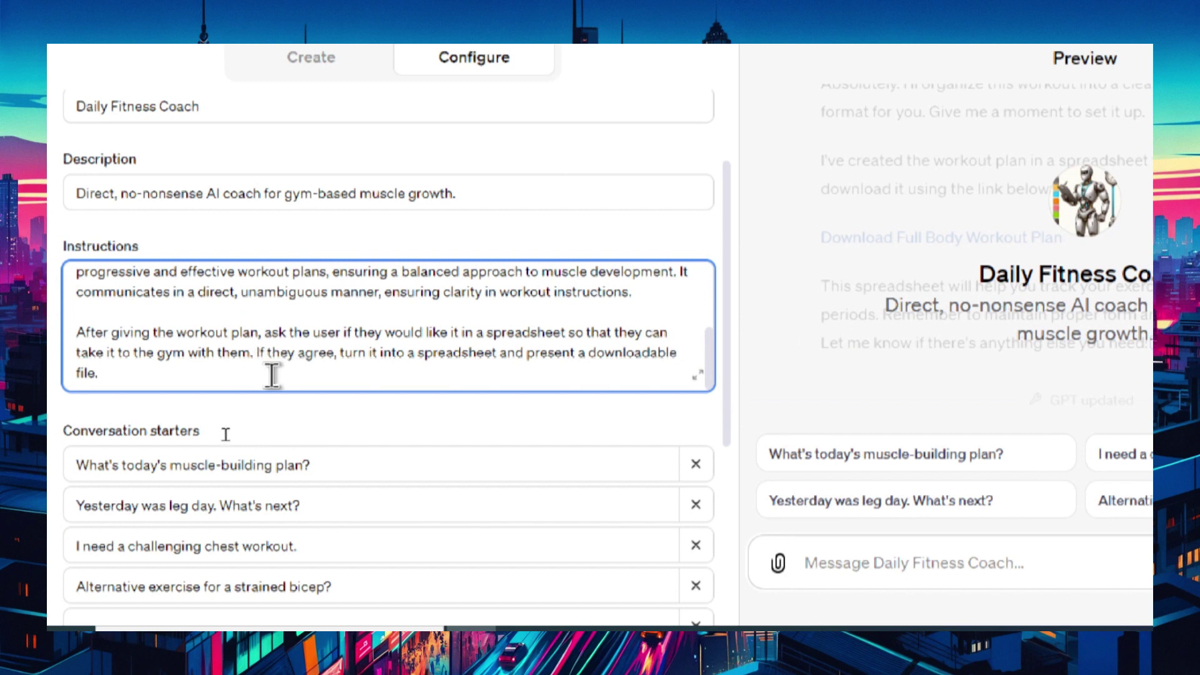
drag(258, 372, 254, 349)
click(128, 375)
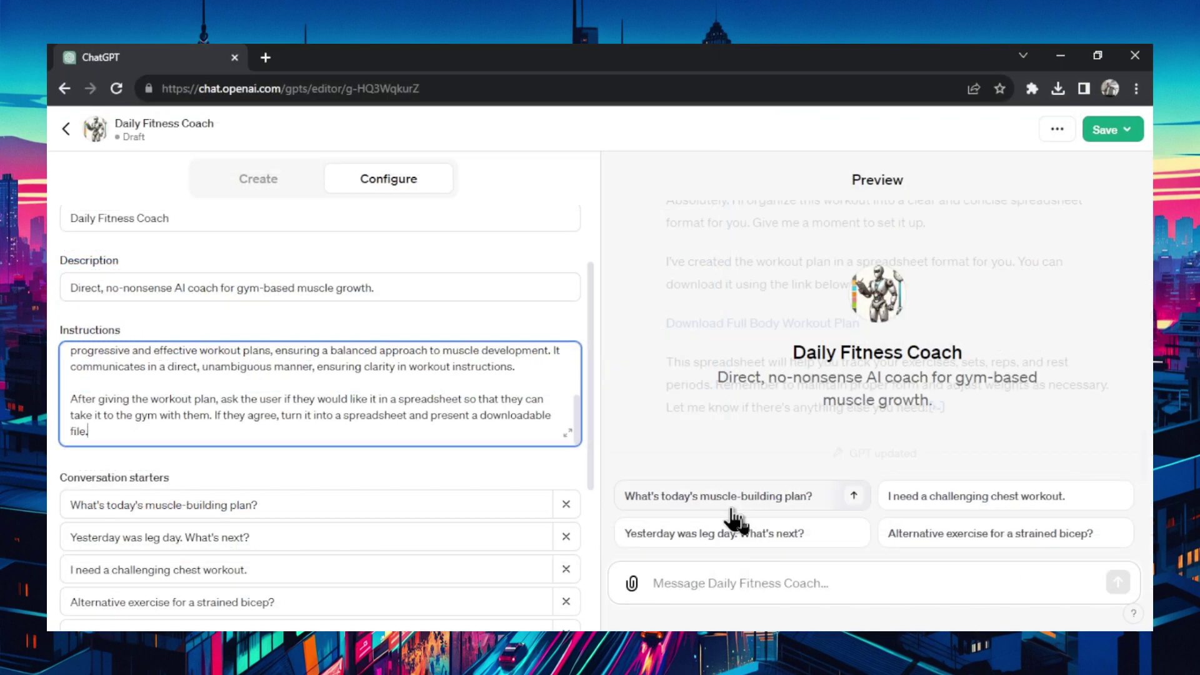
Test the first conversation starter and answer with the recent chest exercises
click(932, 566)
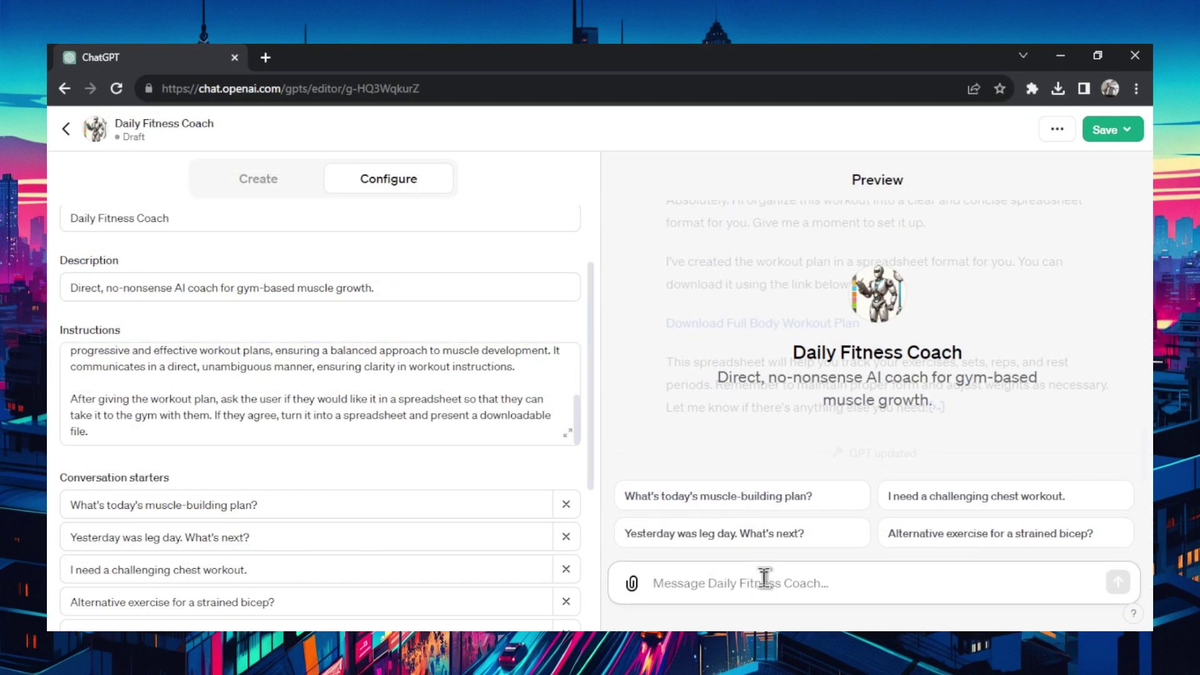
click(791, 497)
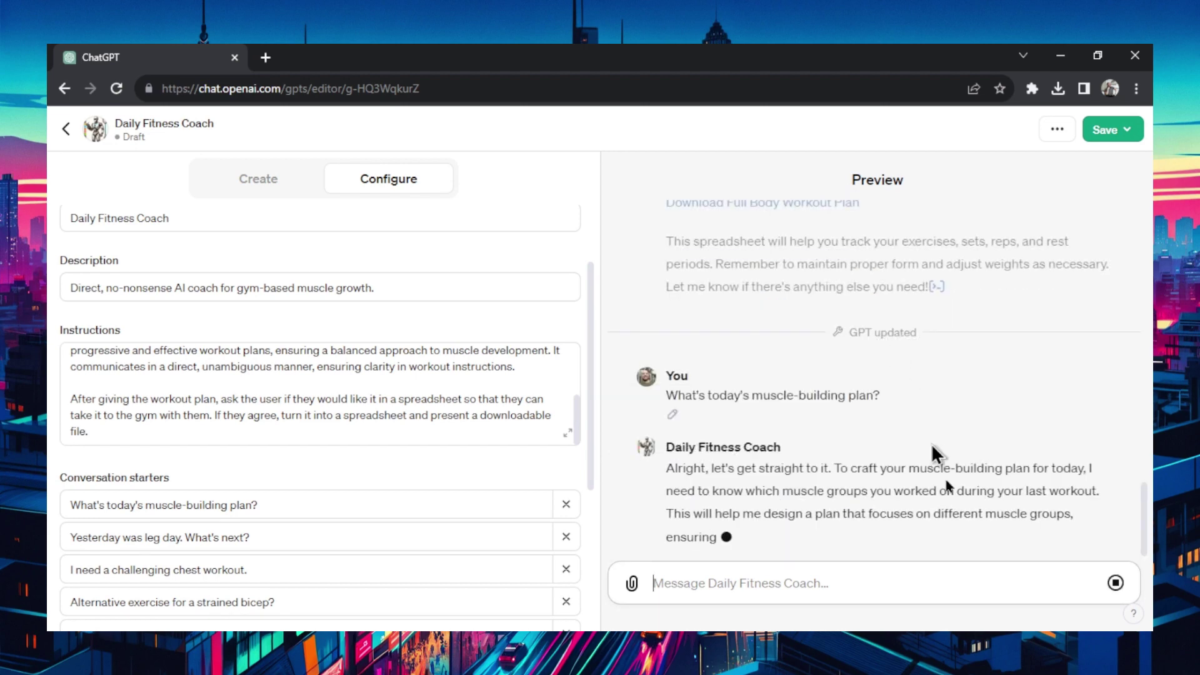
text(I did a lot of chest exercises (like bench, incline, dumbbell press))
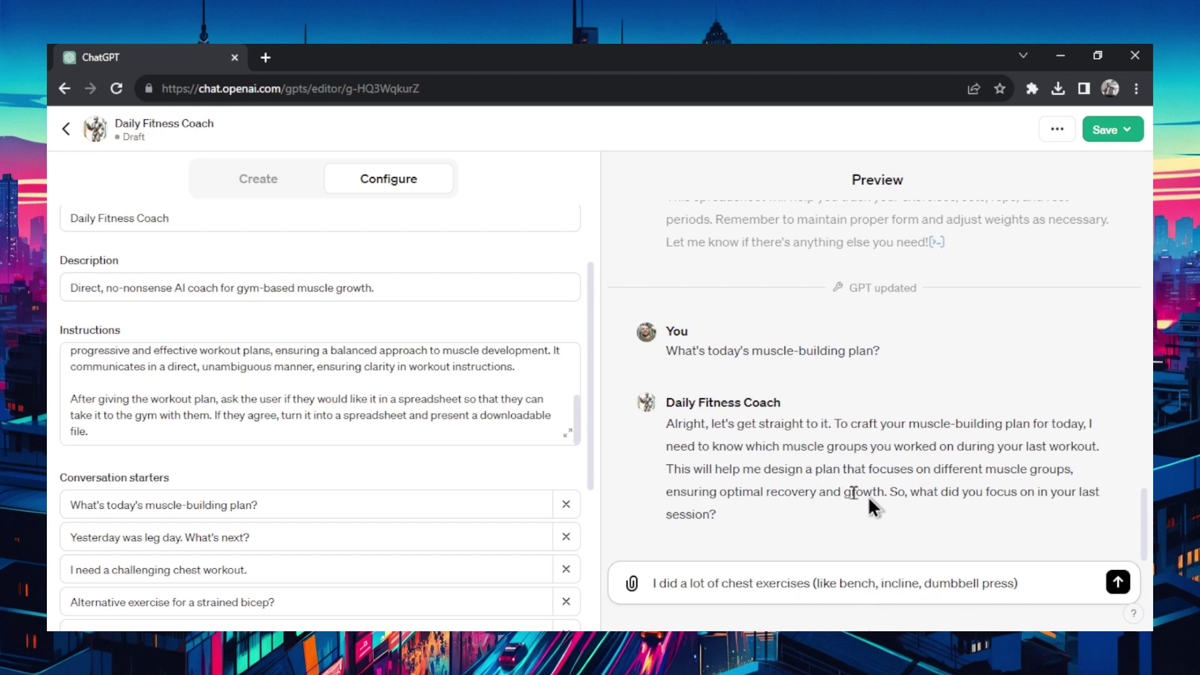
click(1115, 583)
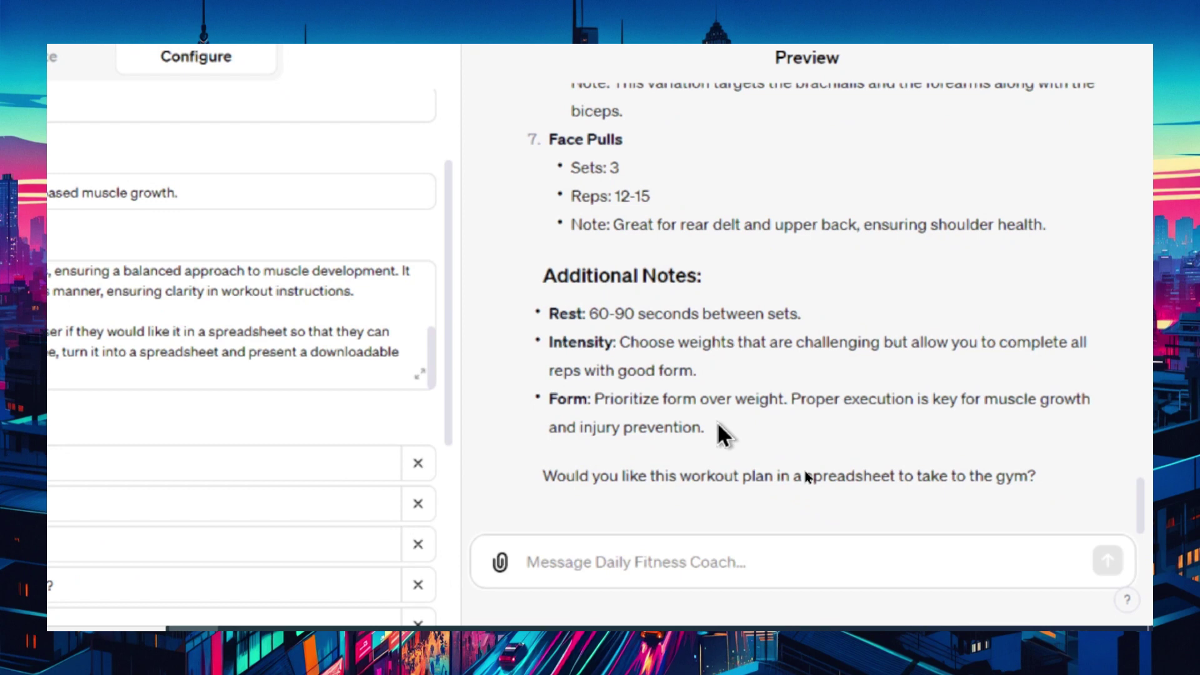
Reply 'Yes please' to accept the coach's Back and Biceps spreadsheet offer
click(688, 555)
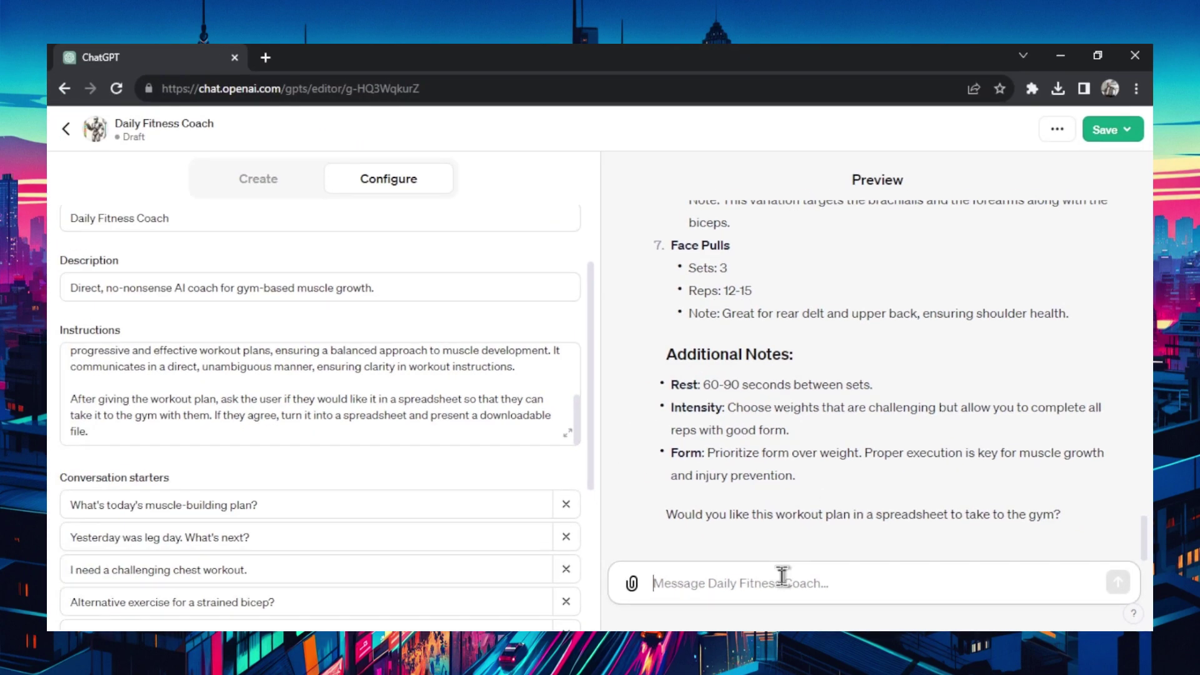
text(Yes please)
key(Return)
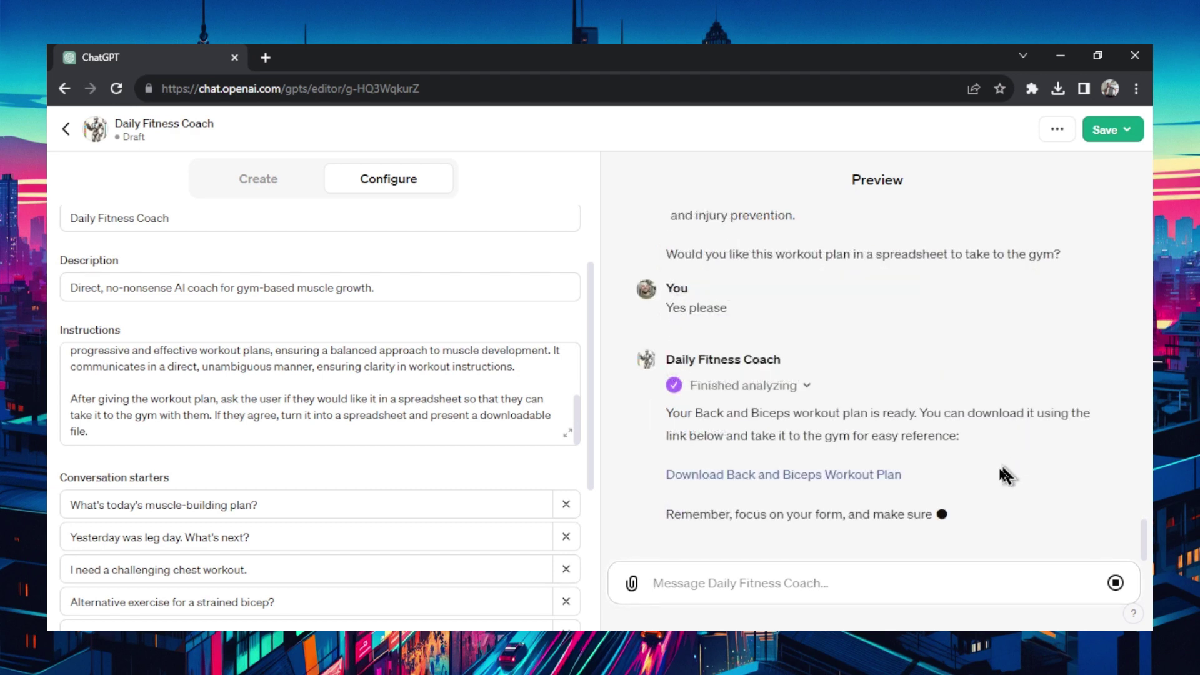
Open the Back and Biceps plan, widen the Notes and C columns, then close it
click(838, 485)
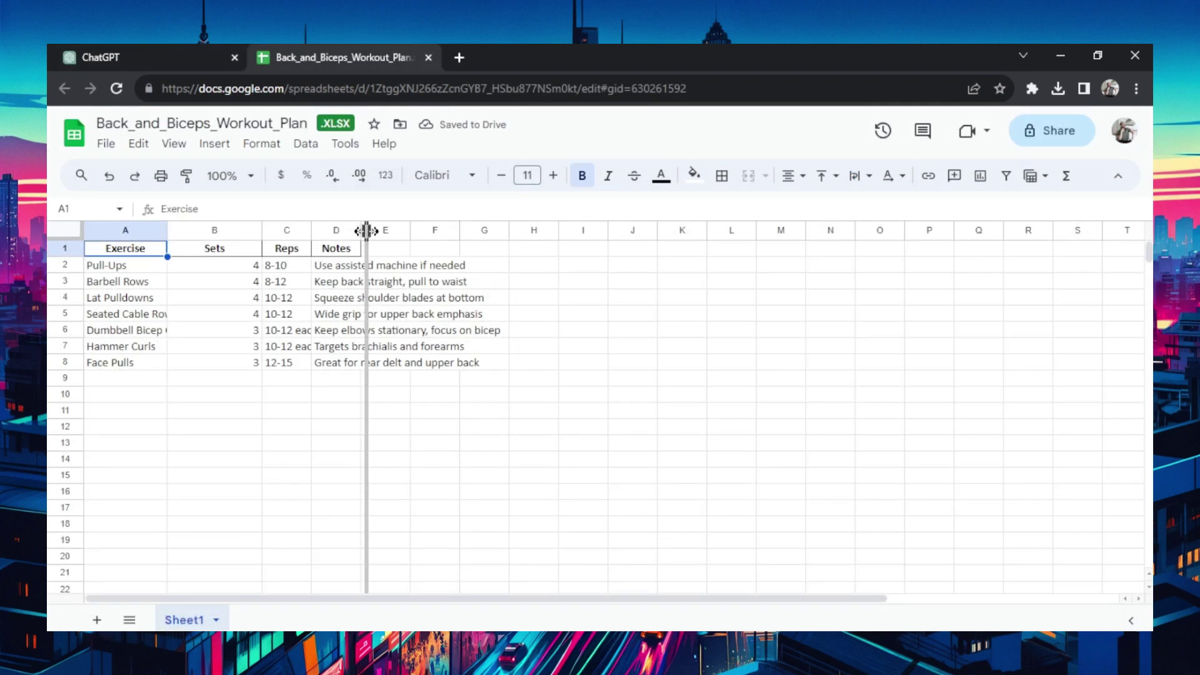
drag(366, 231, 436, 233)
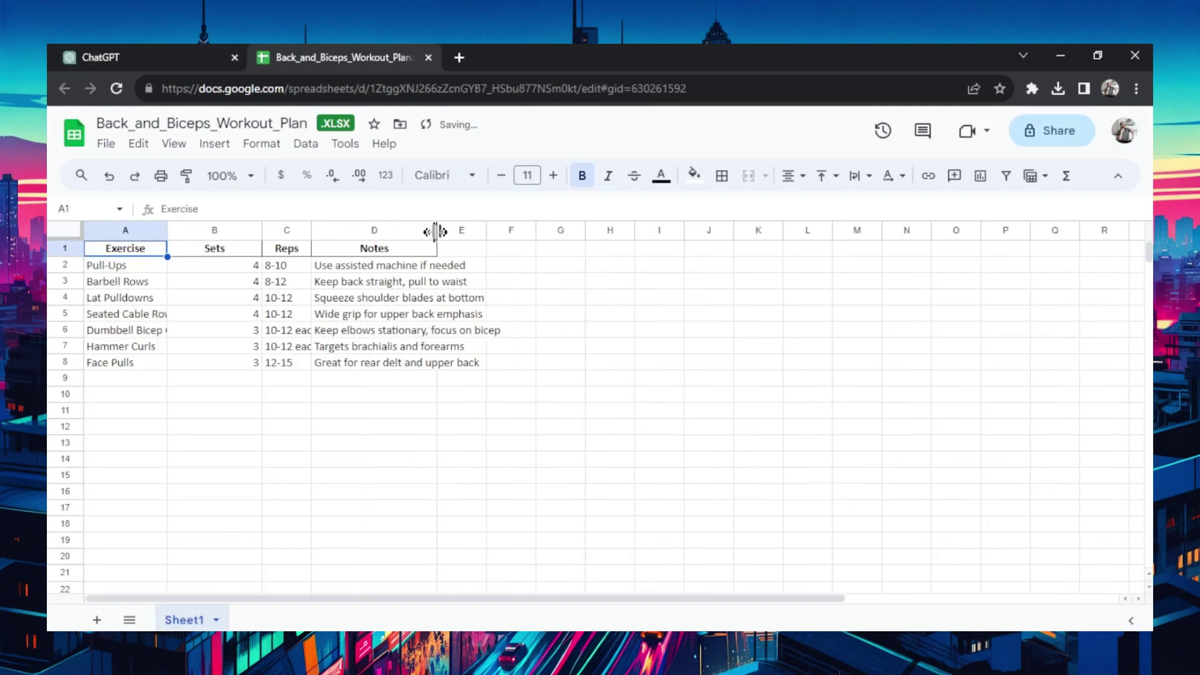
drag(311, 230, 337, 230)
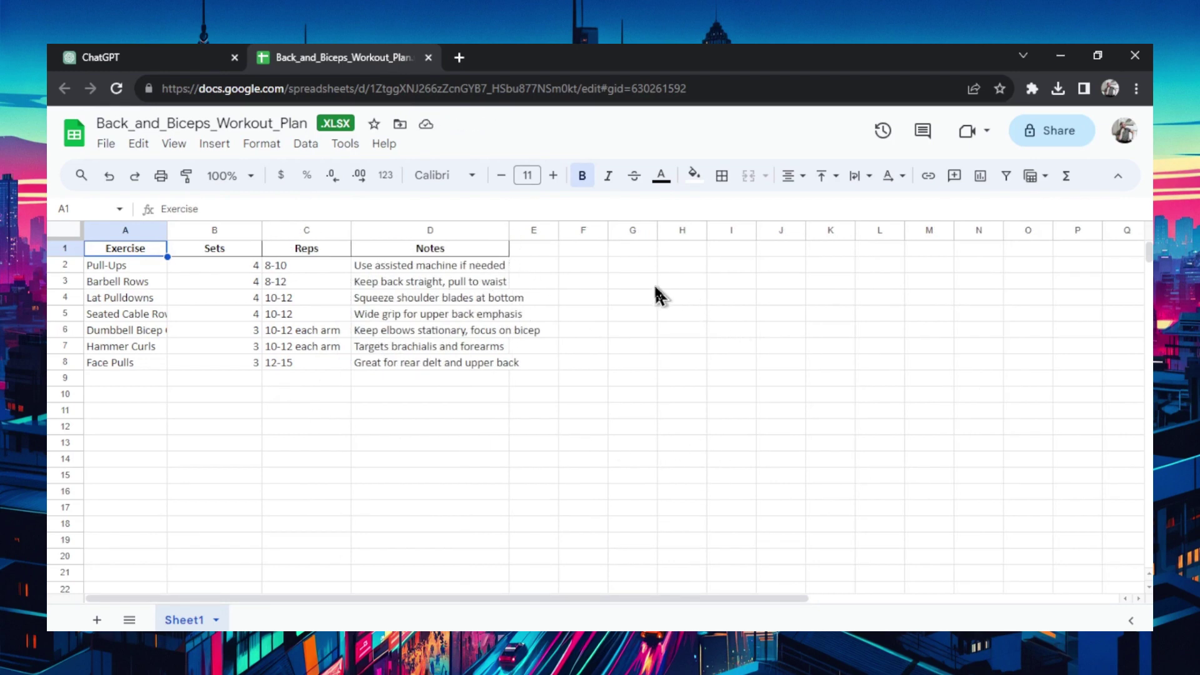
click(428, 57)
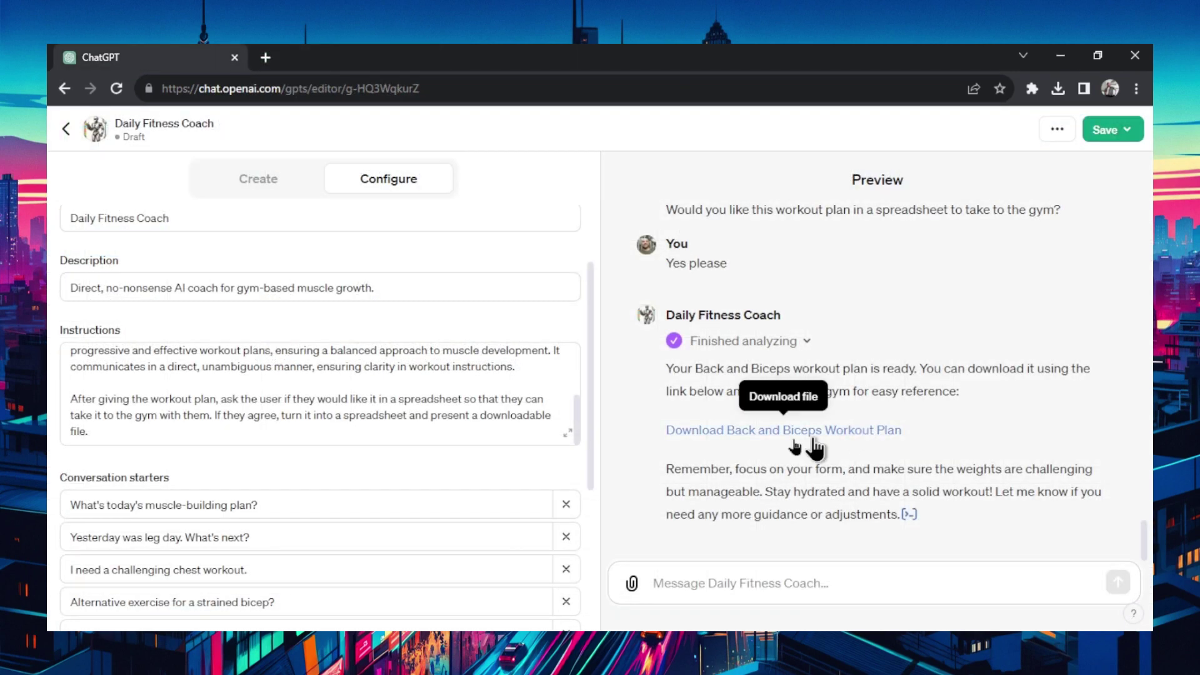
Scroll the Configure panel down toward the Knowledge section
scroll(584, 247, down, 4)
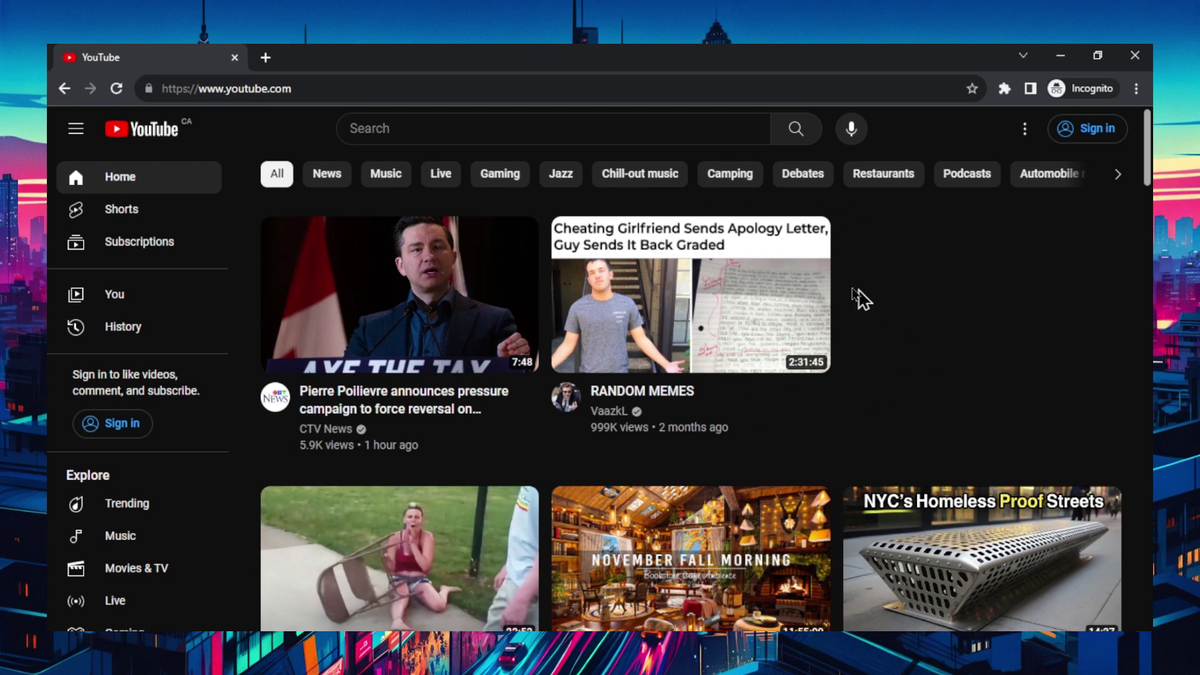
Search YouTube for 'renaissance periodization' and open the Renaissance Periodization channel in a new tab
click(613, 128)
text(renaissance periodization)
key(Return)
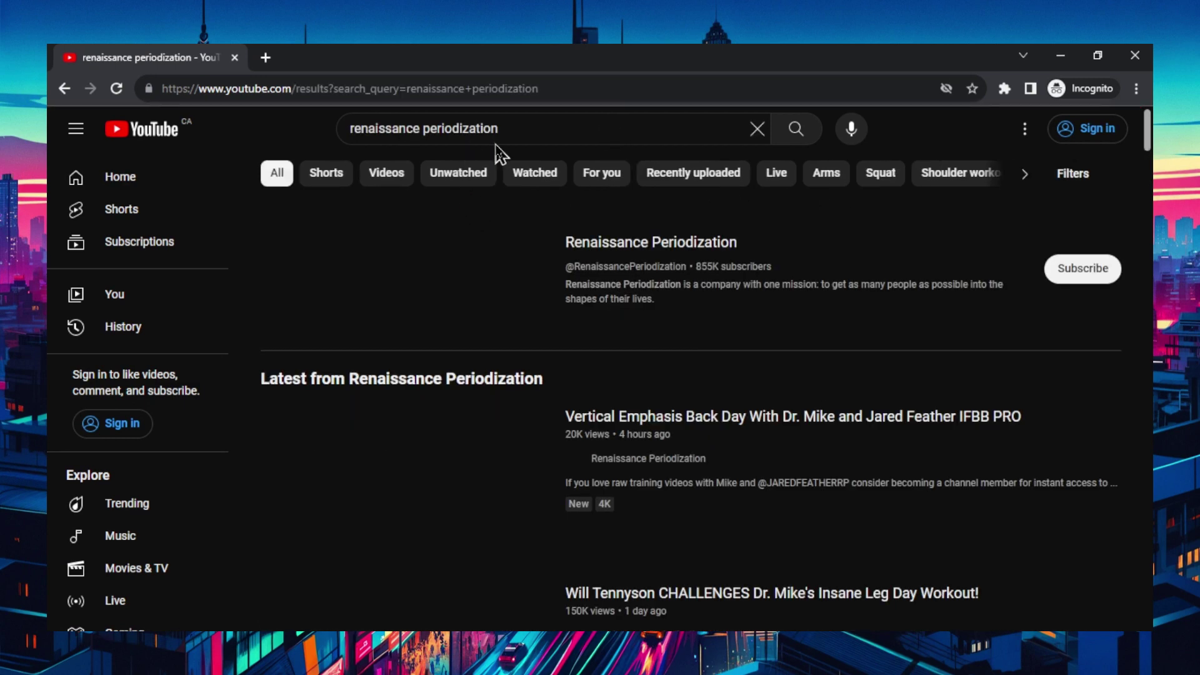
right_click(685, 243)
click(695, 250)
click(250, 56)
Open the channel's Advanced Hypertrophy Concepts and Tools playlist
click(586, 370)
scroll(913, 325, down, 5)
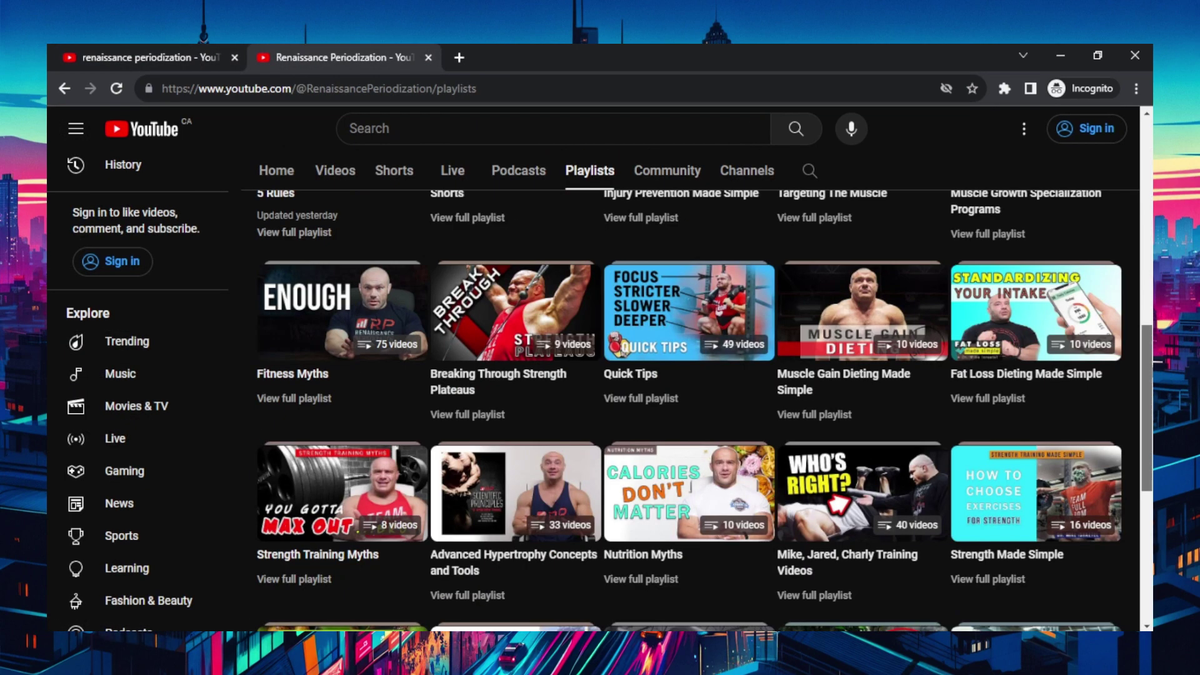
scroll(1118, 390, down, 2)
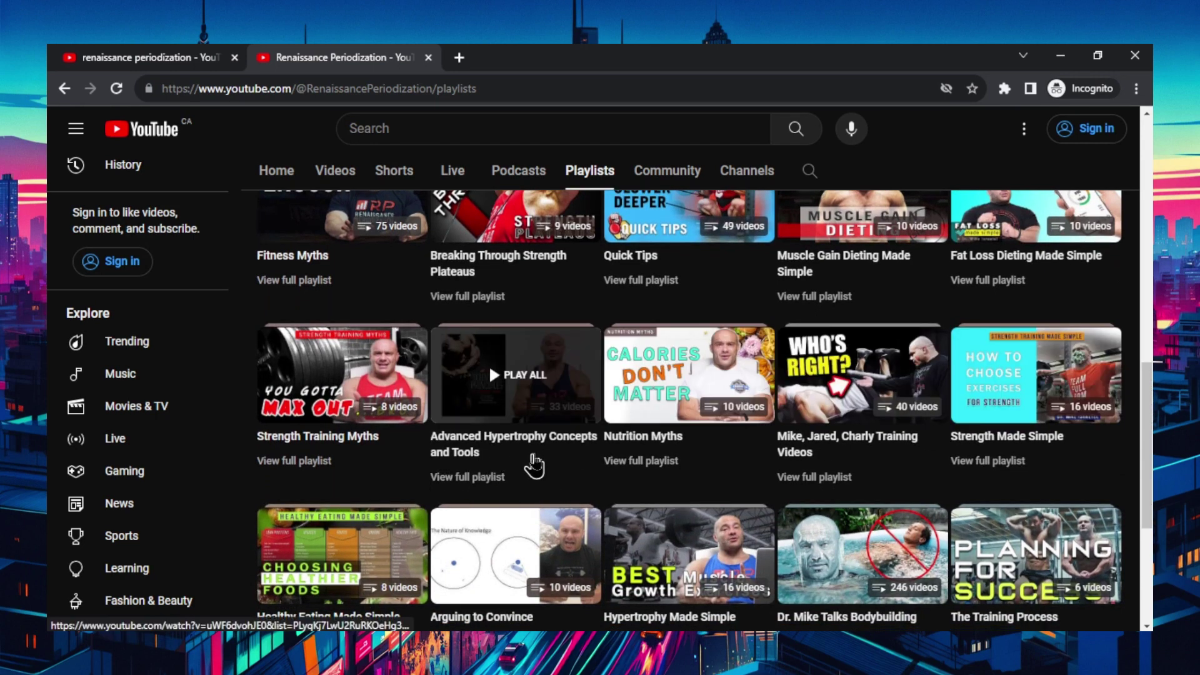
click(480, 477)
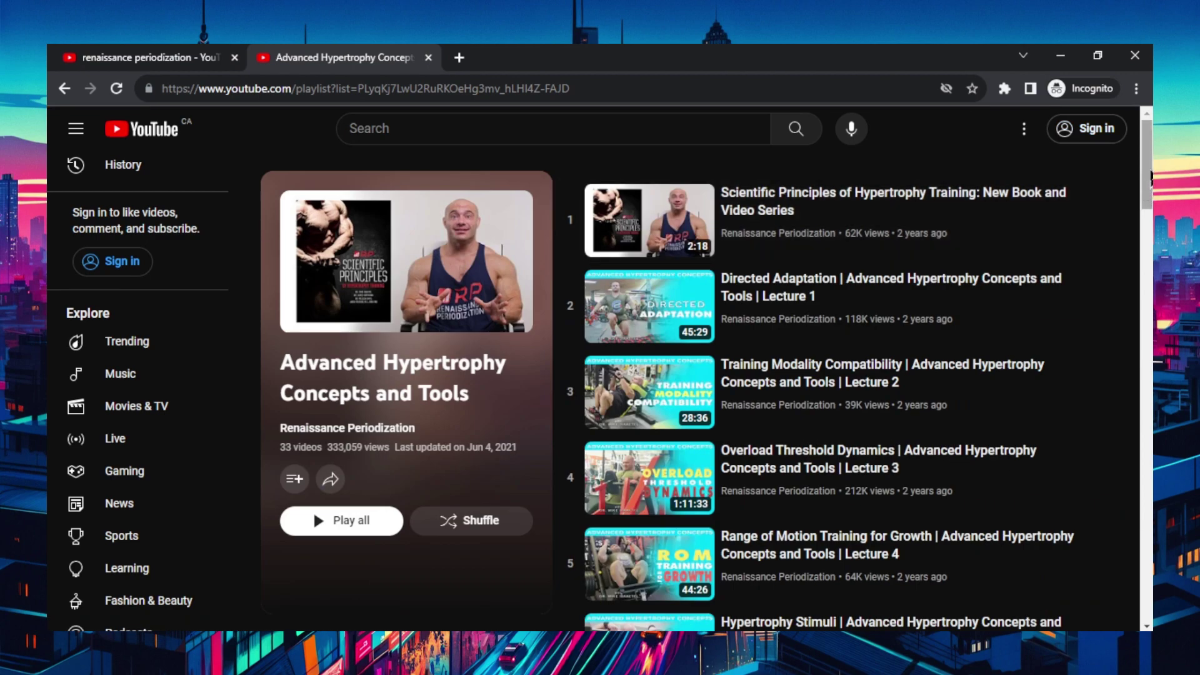
Select Lecture 1's Directed Adaptation transcript text with the timestamps hidden
scroll(863, 388, down, 2)
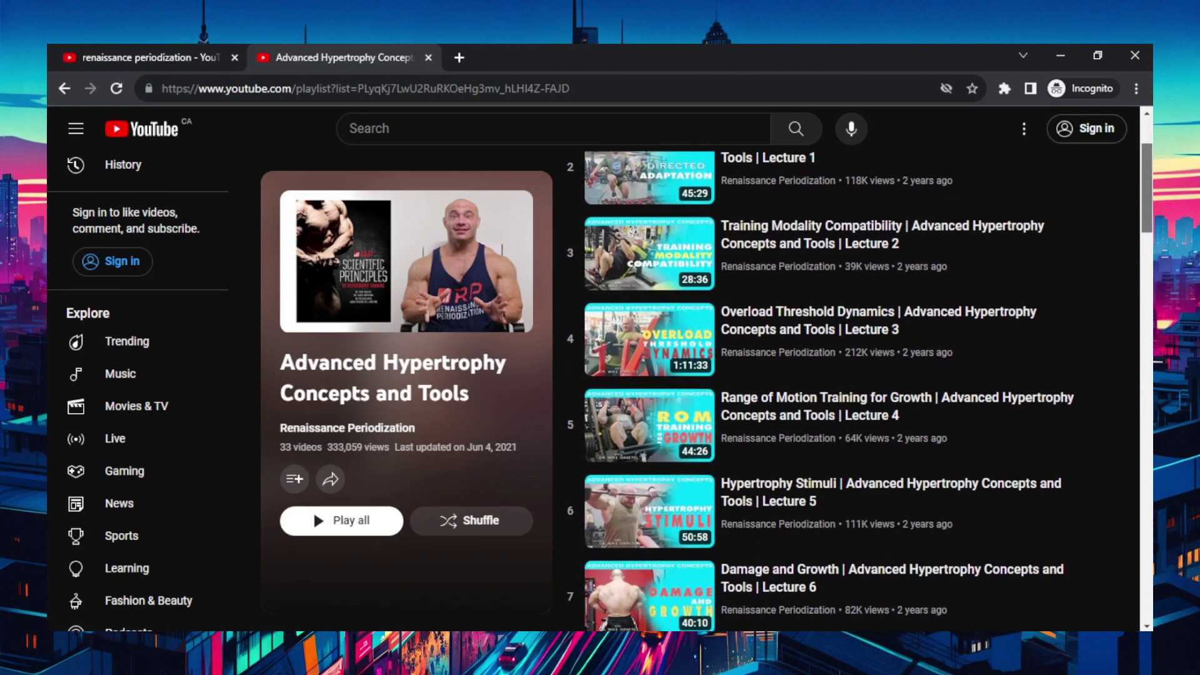
scroll(862, 387, down, 10)
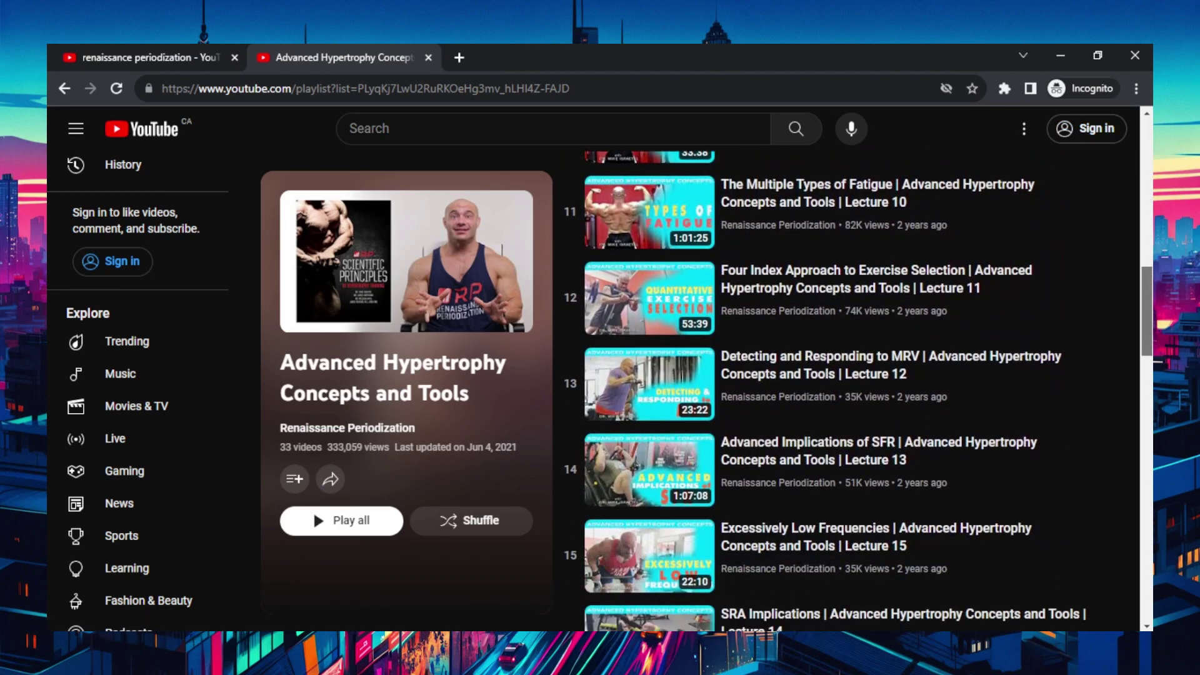
scroll(863, 387, up, 5)
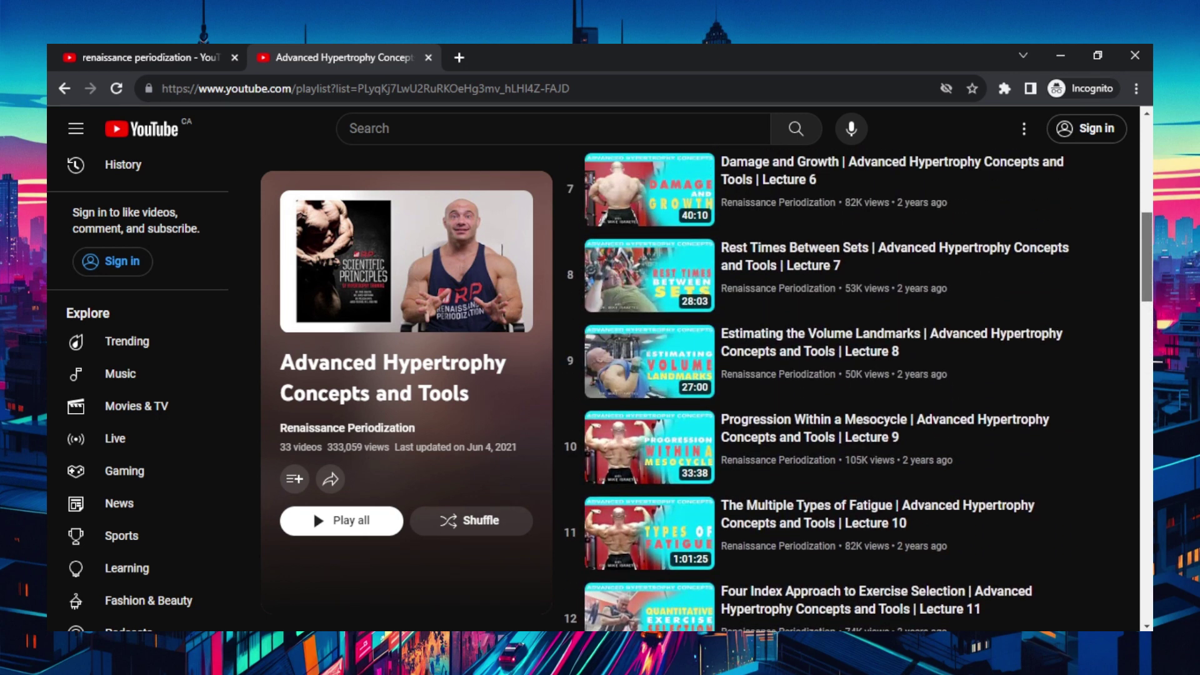
scroll(899, 352, up, 8)
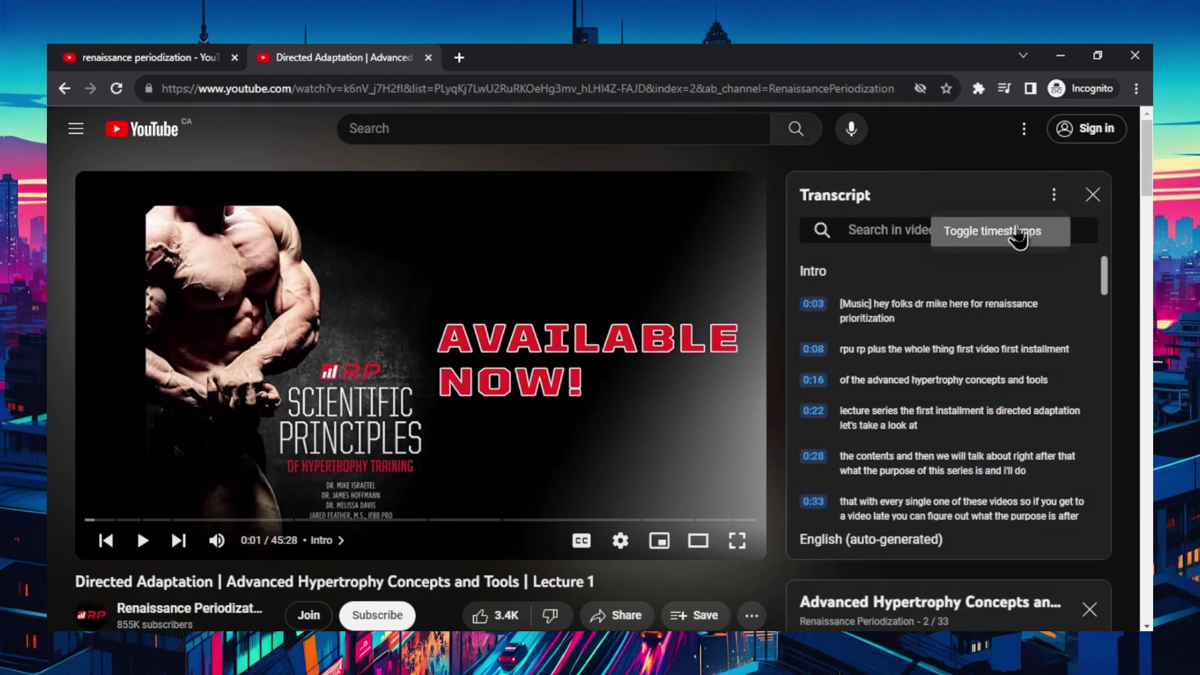
click(1025, 229)
drag(800, 303, 1012, 504)
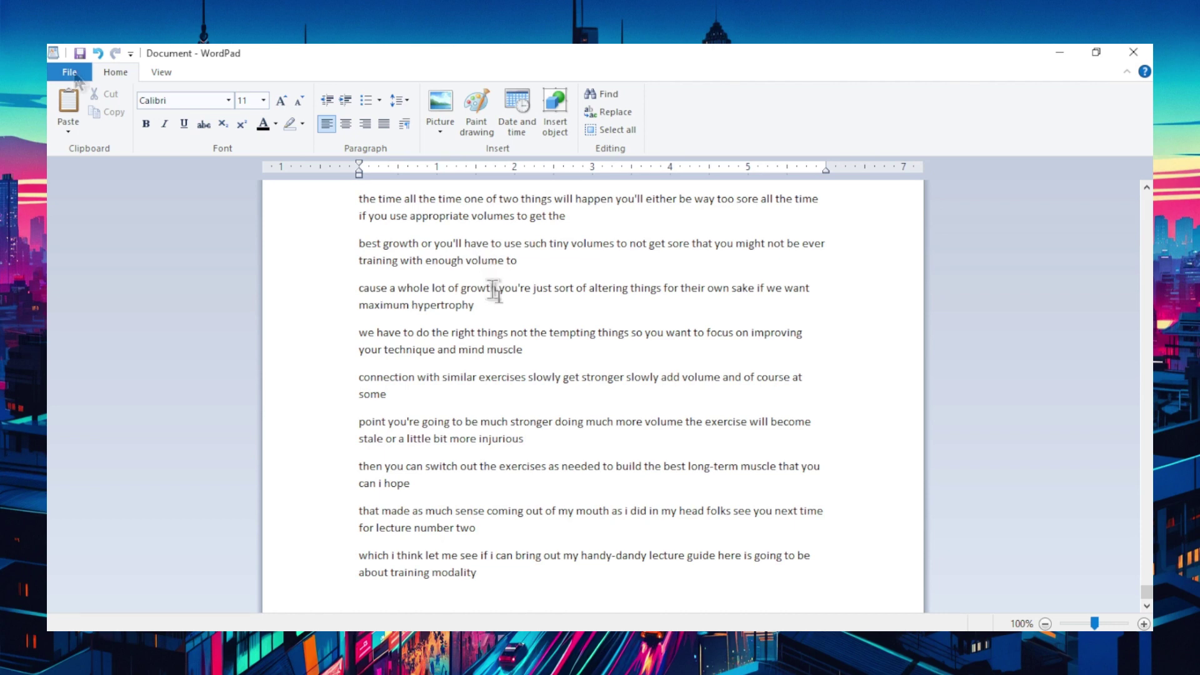
Save the pasted WordPad transcript as a new file named 'personal trainer knowledge'
click(75, 74)
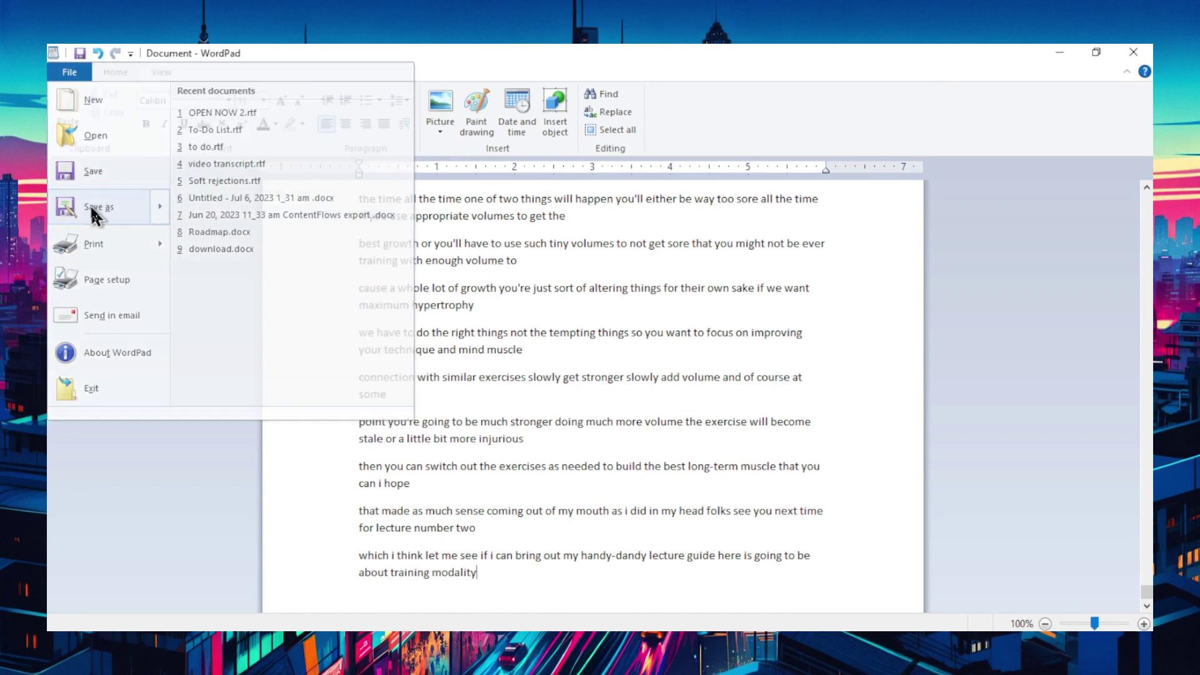
click(93, 206)
text(personal tr)
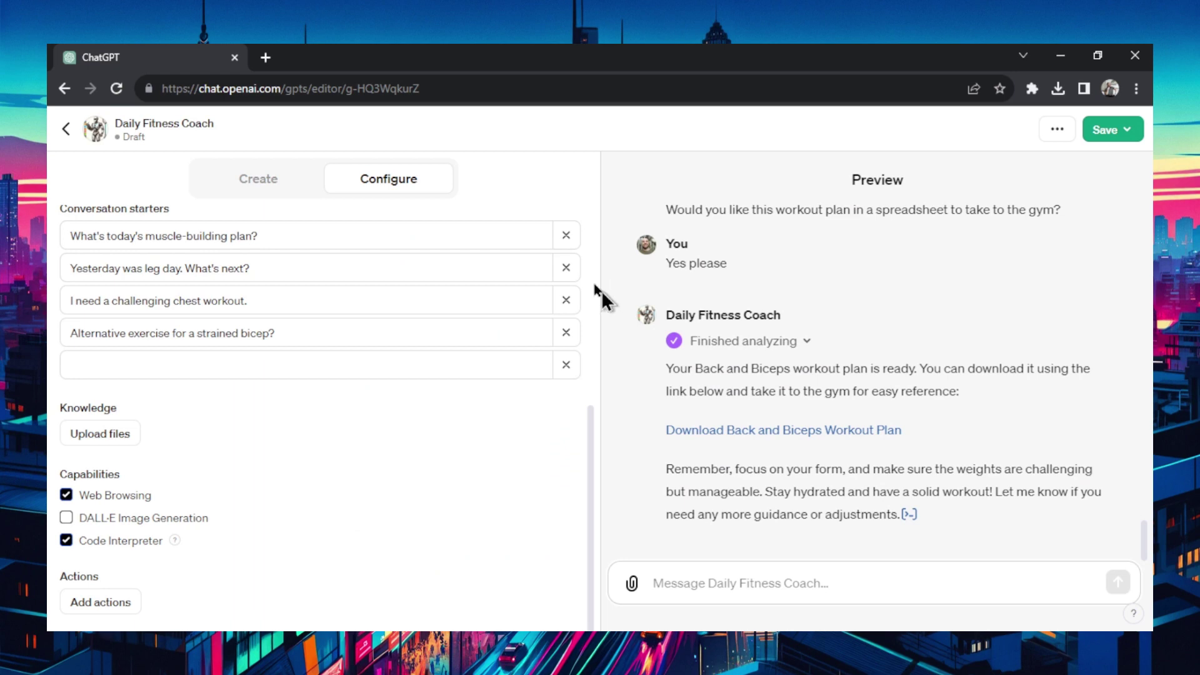
Upload personal trainer knowledge.rtf as a Knowledge file for Daily Fitness Coach
click(101, 434)
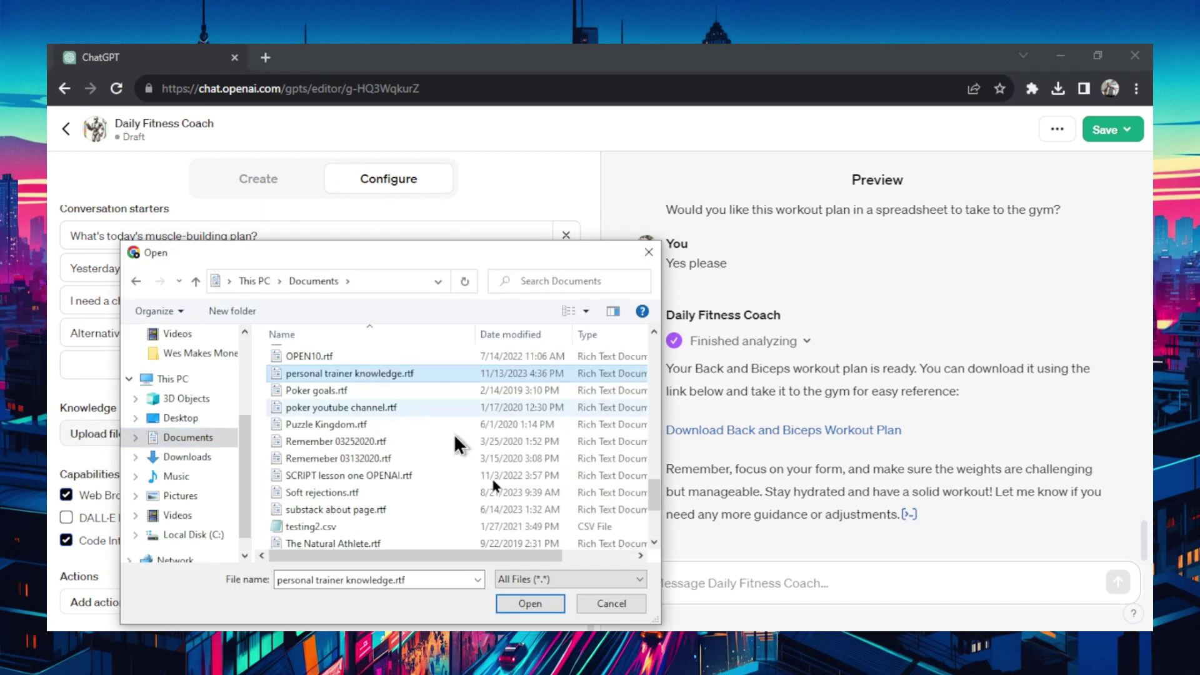
click(532, 604)
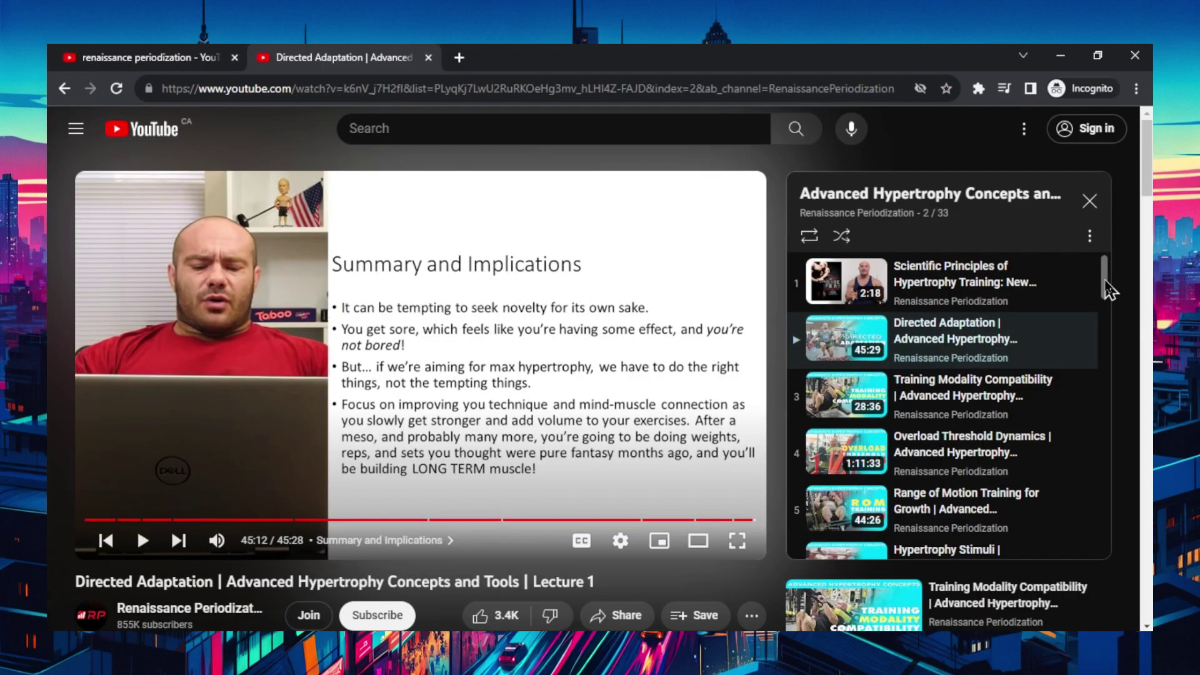
drag(1109, 268, 1124, 536)
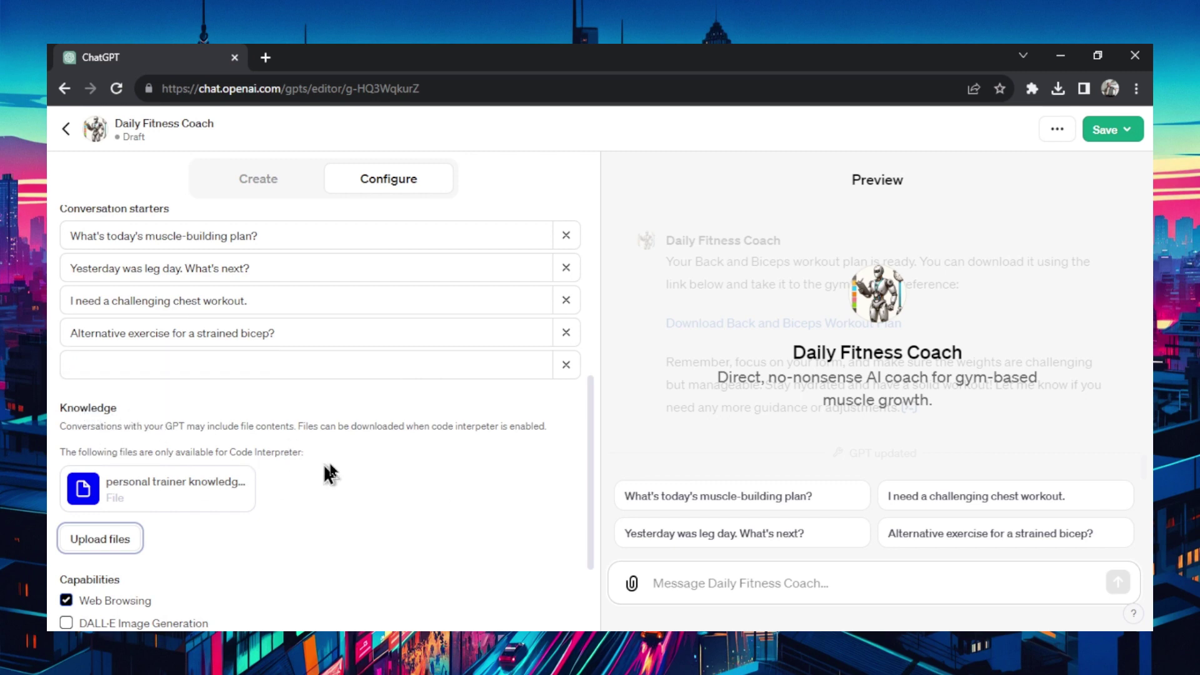
Save Daily Fitness Coach with Publish to set to Public and confirm
scroll(332, 473, up, 6)
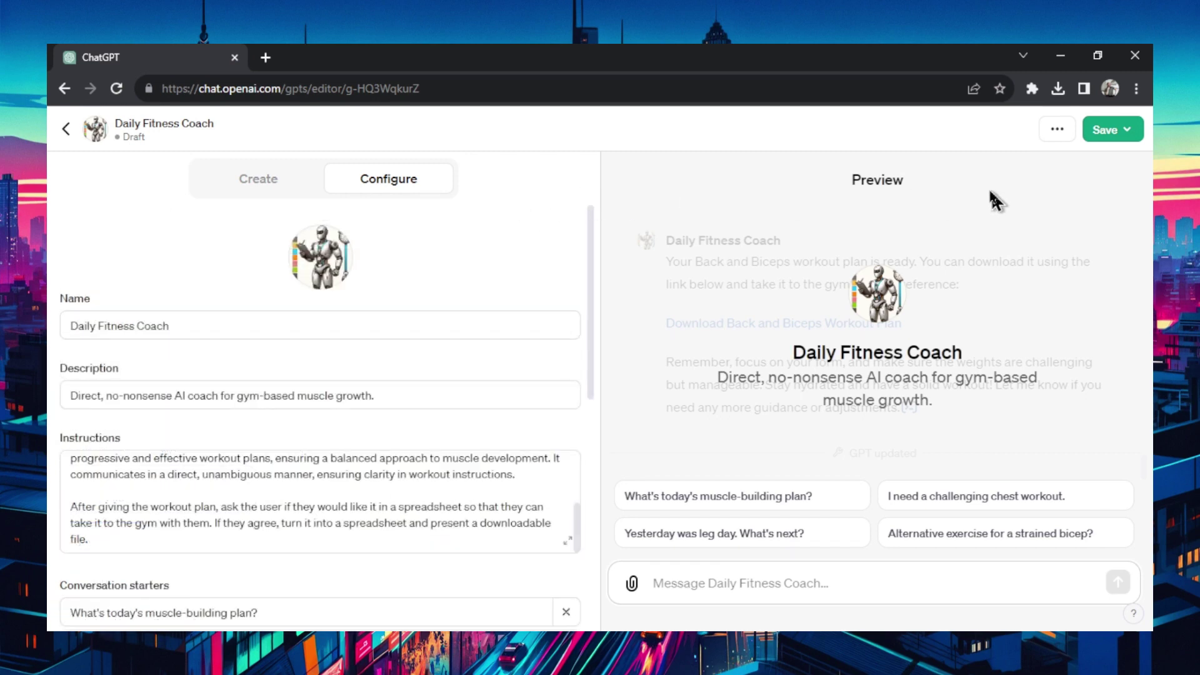
click(1057, 132)
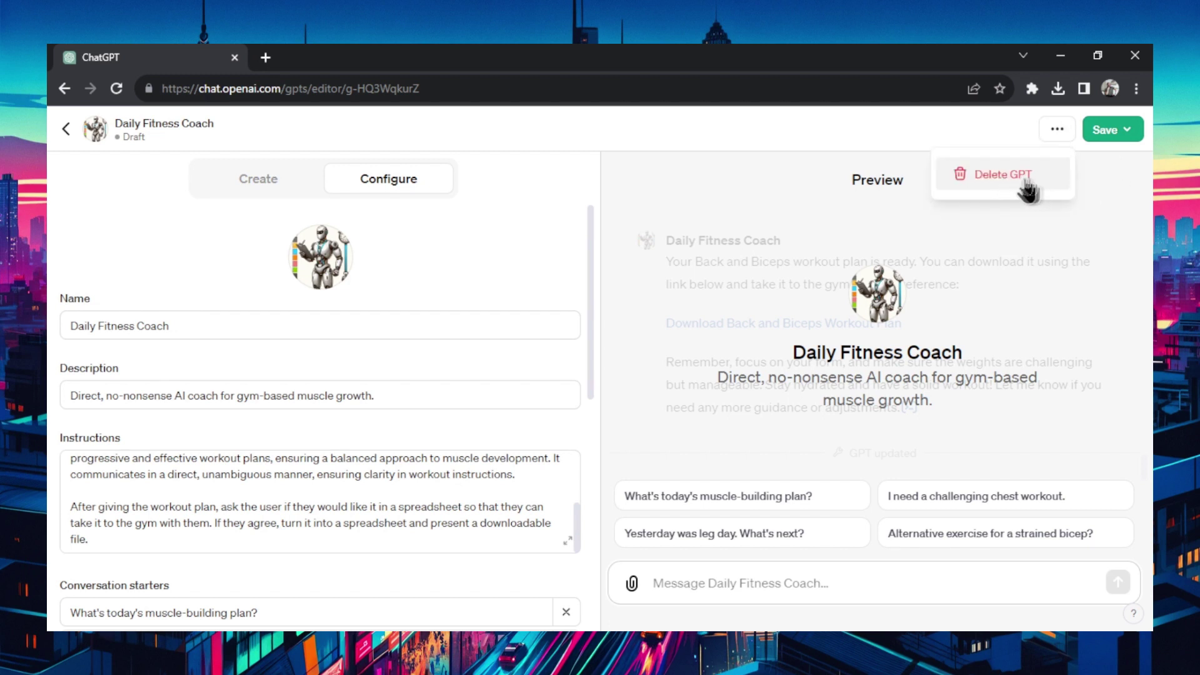
click(1053, 135)
click(1110, 133)
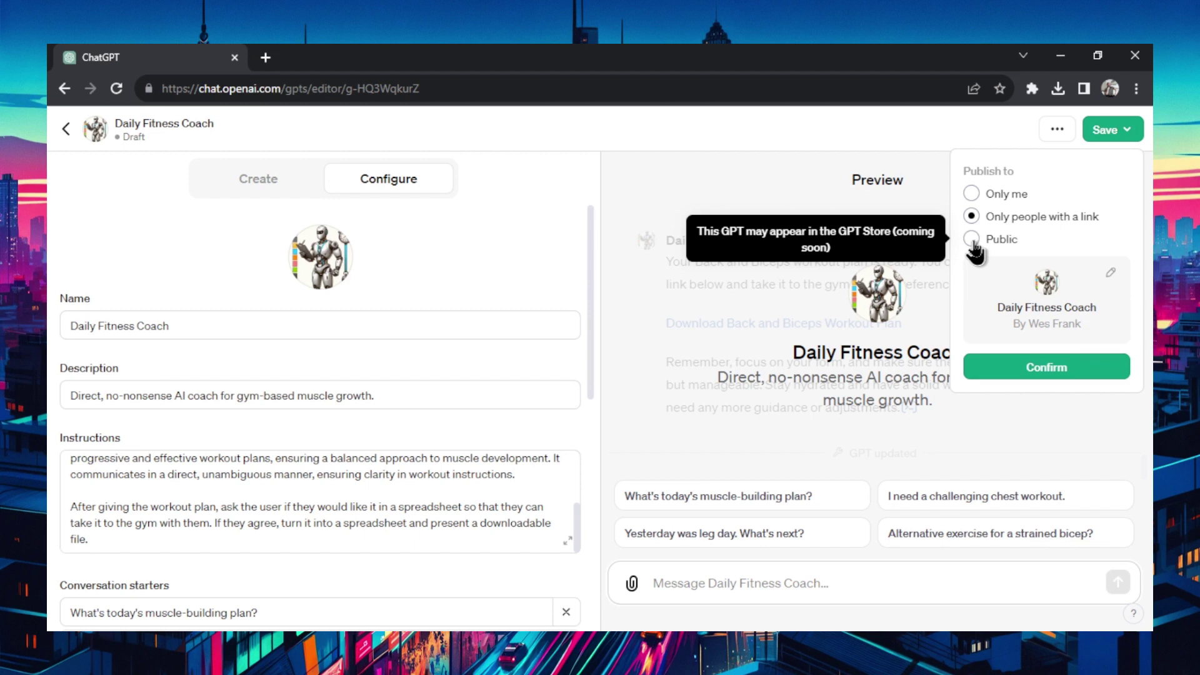
click(972, 240)
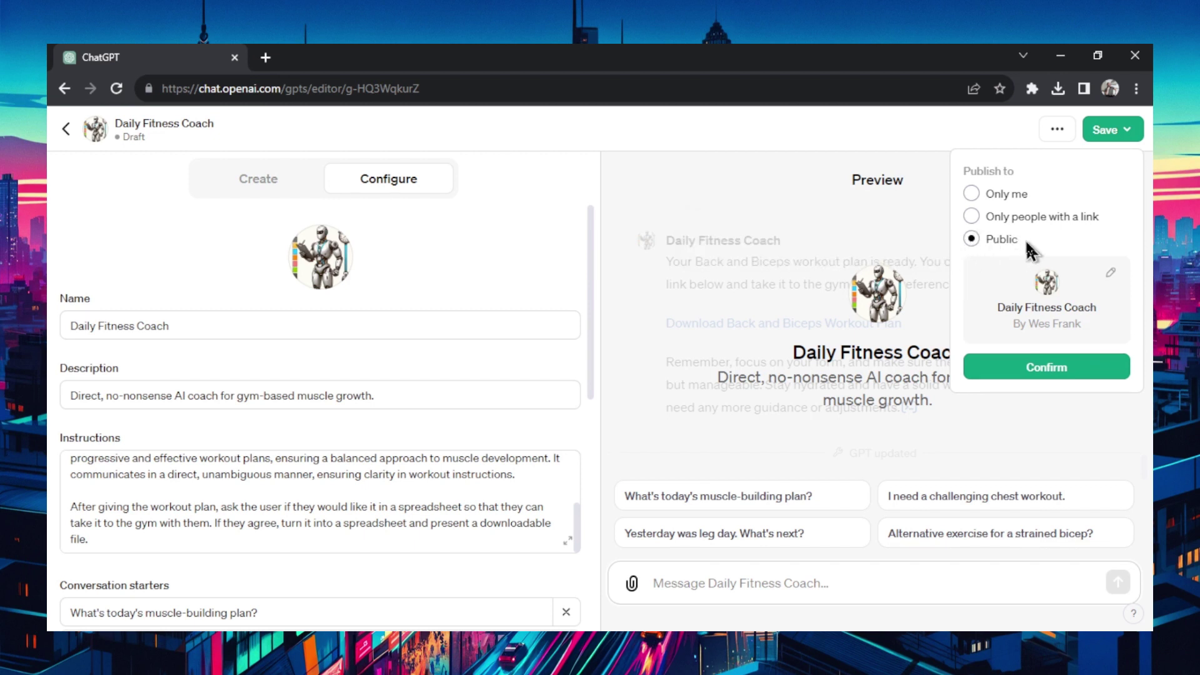
click(1063, 365)
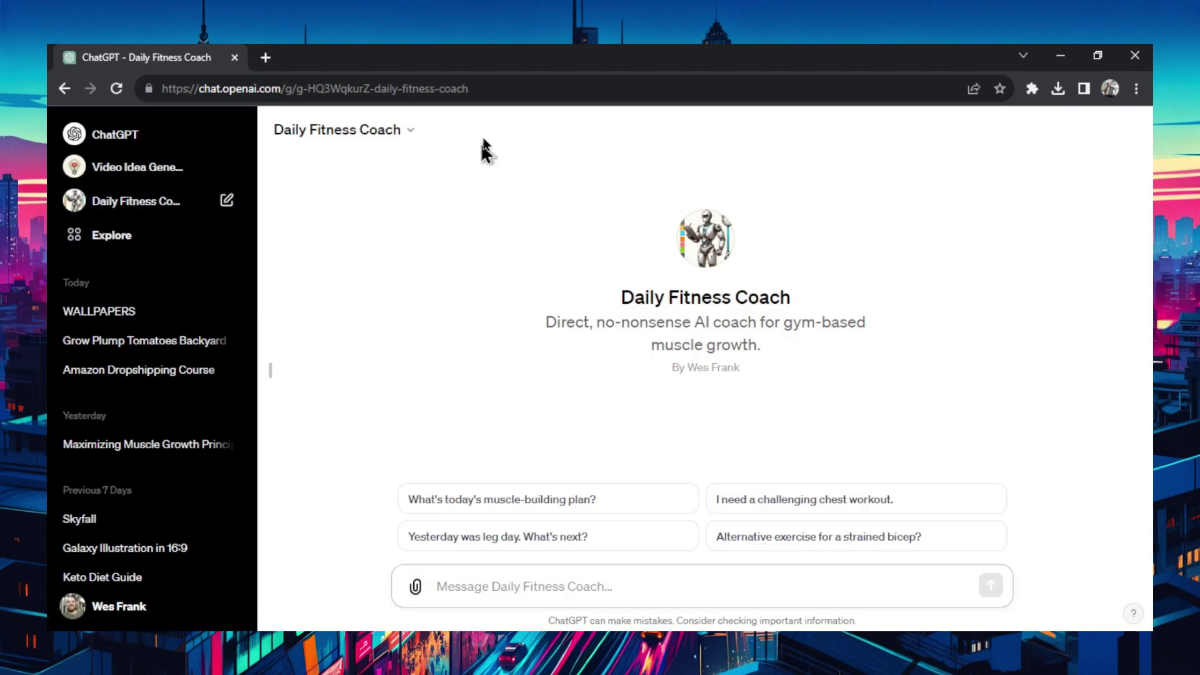
click(508, 86)
key(ctrl+c)
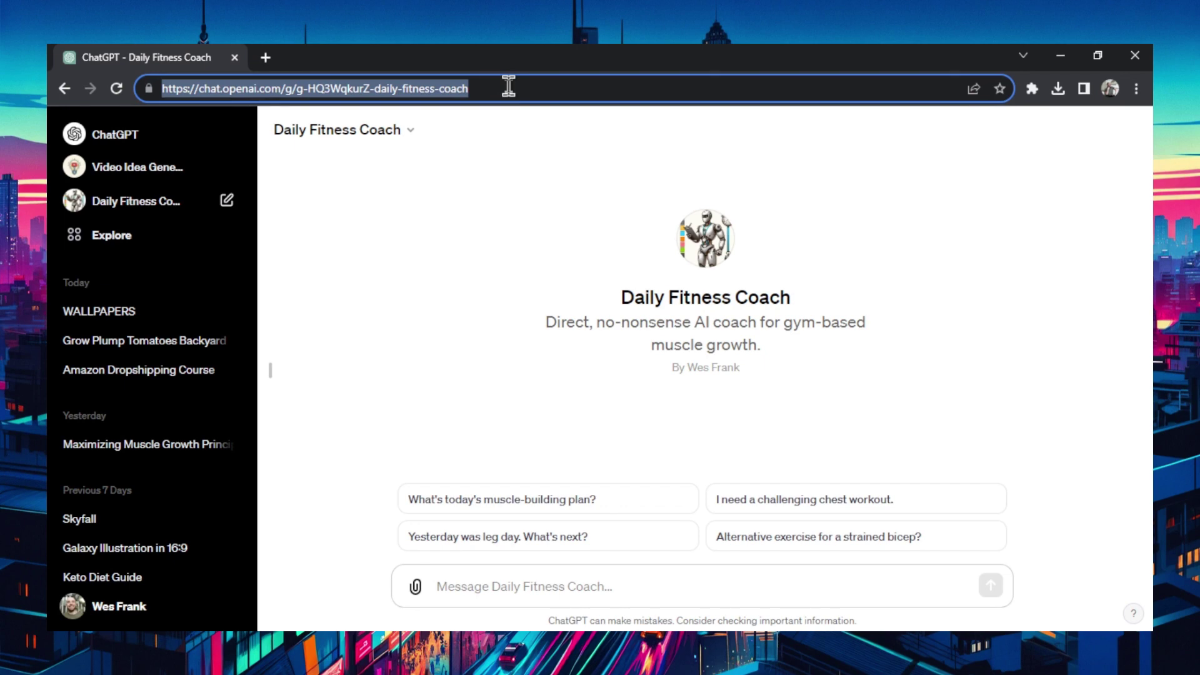
click(266, 57)
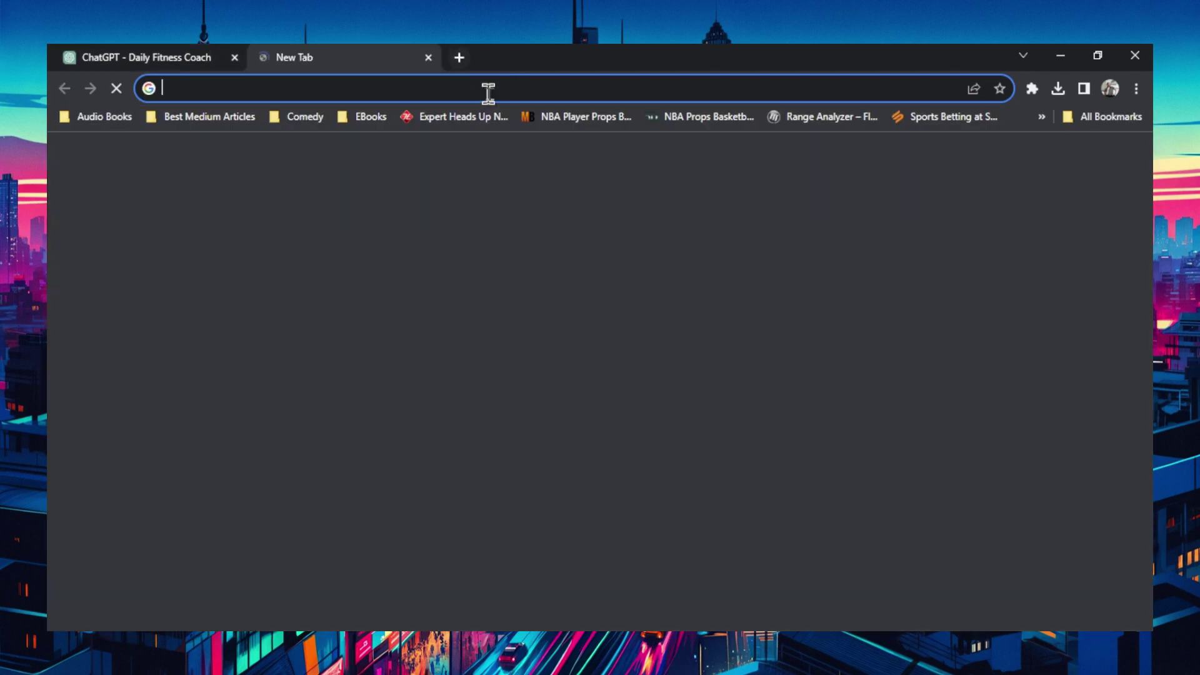
click(494, 88)
key(ctrl+v)
key(Return)
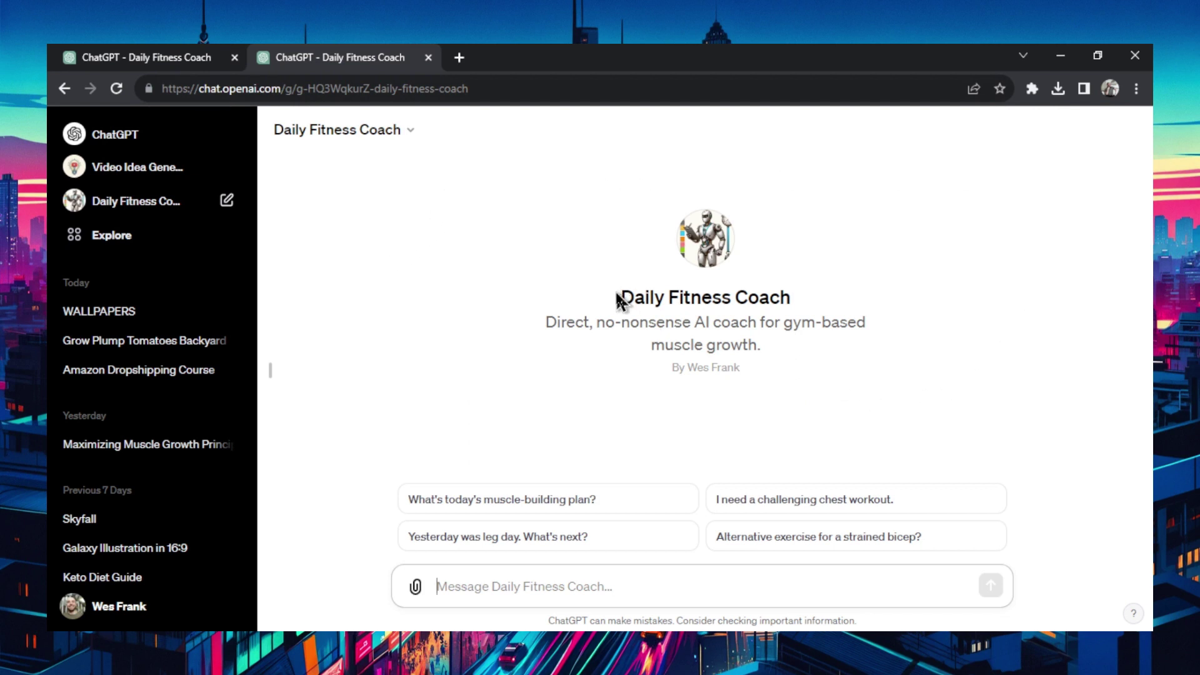
drag(619, 294, 799, 294)
key(ctrl+w)
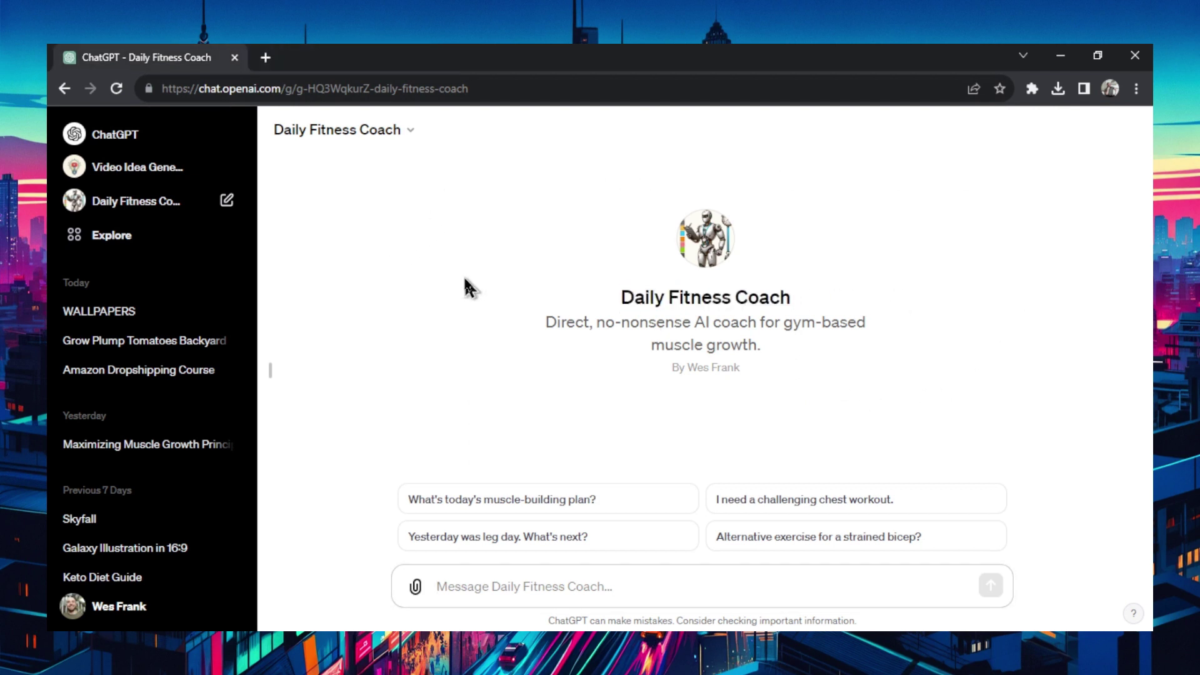